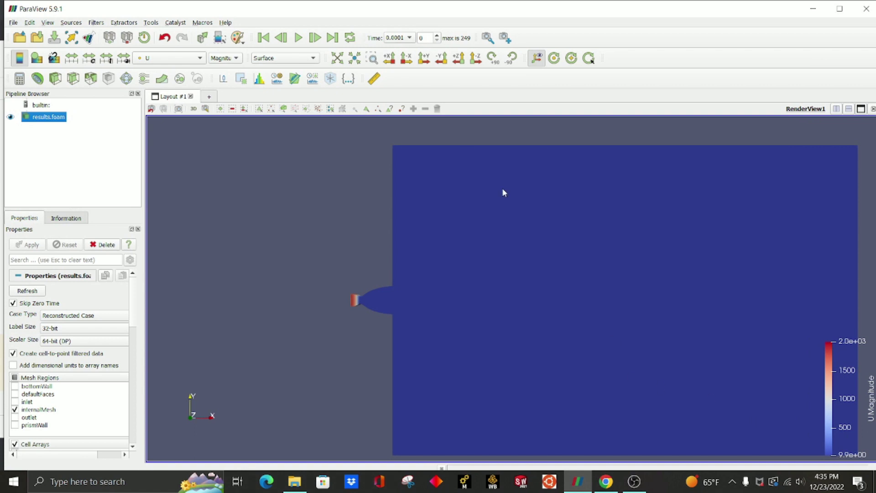
Step: Play the ParaView nozzle jet flow animation through the results.foam time steps
left_click(297, 38)
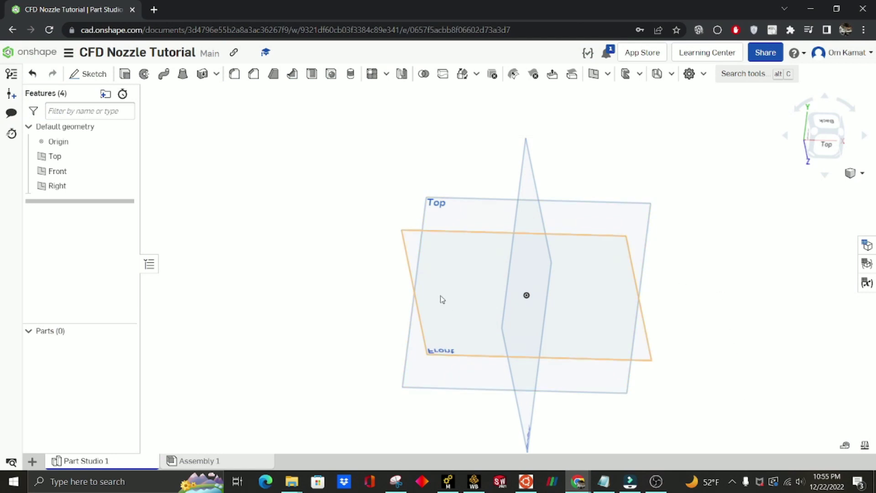
Step: Orbit the view around the default Top, Front and Right planes
right_click_drag(388, 300, 349, 227)
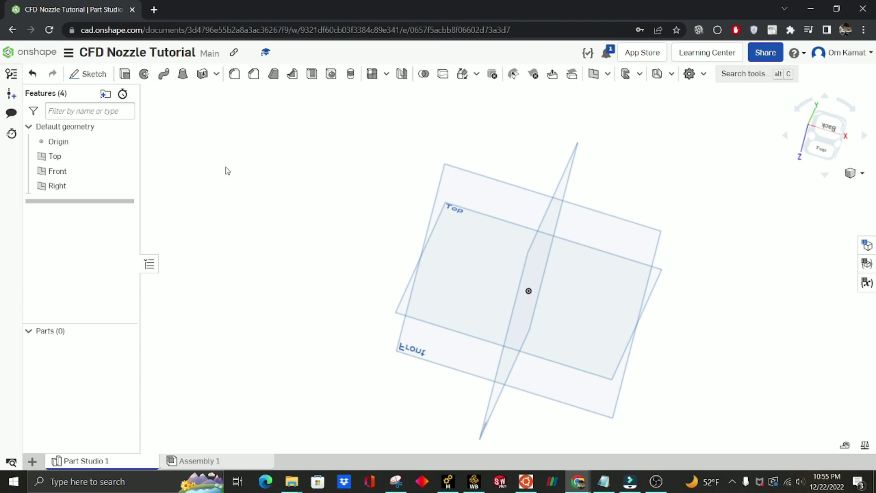
mouse_move(326, 263)
right_mouse_down()
mouse_move(338, 252)
mouse_move(325, 277)
mouse_move(329, 271)
right_mouse_up()
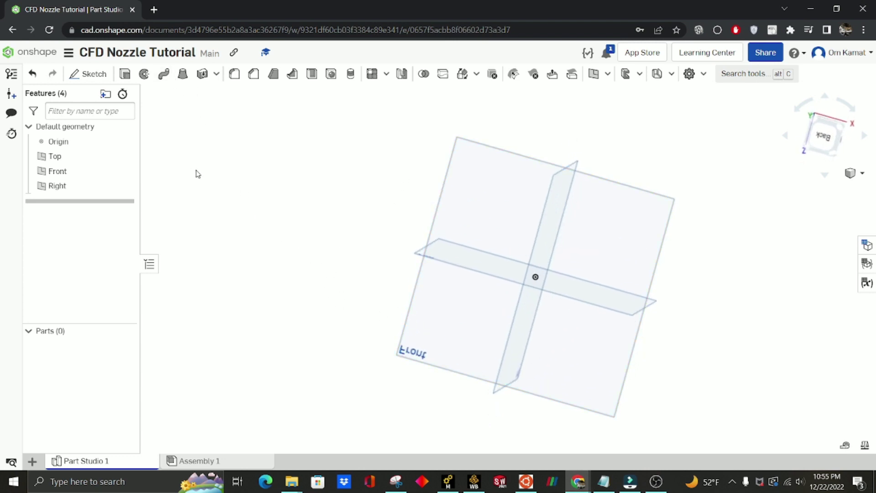
Step: Start Sketch 1 on the Top plane and view it normal to the sketch
left_click(75, 73)
key("shift+6")
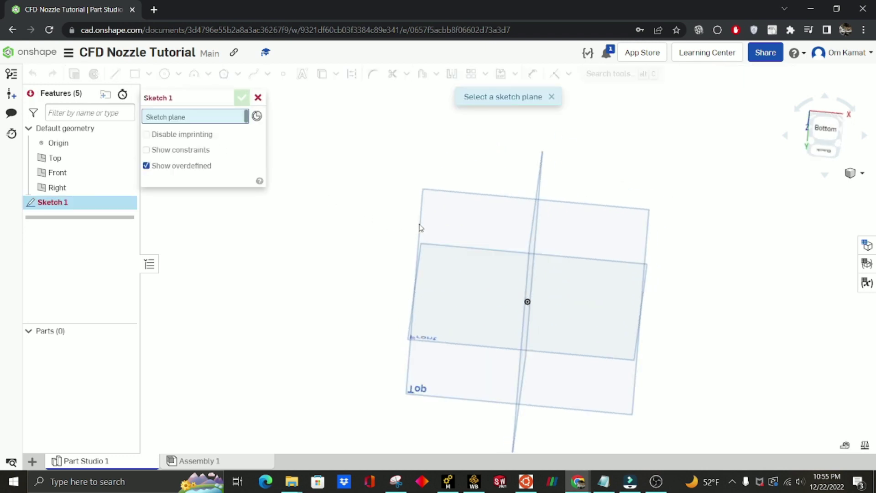
mouse_move(373, 355)
right_mouse_down()
mouse_move(379, 329)
mouse_move(440, 383)
right_mouse_up()
left_click(440, 384)
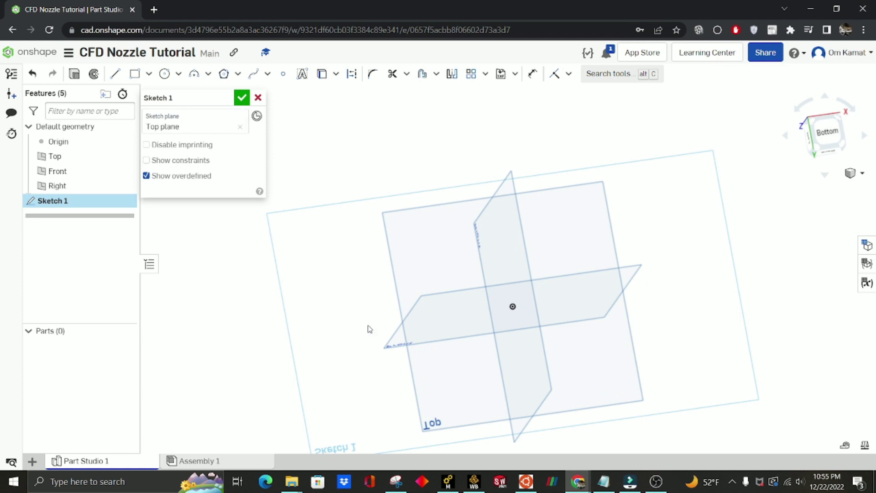
key("n")
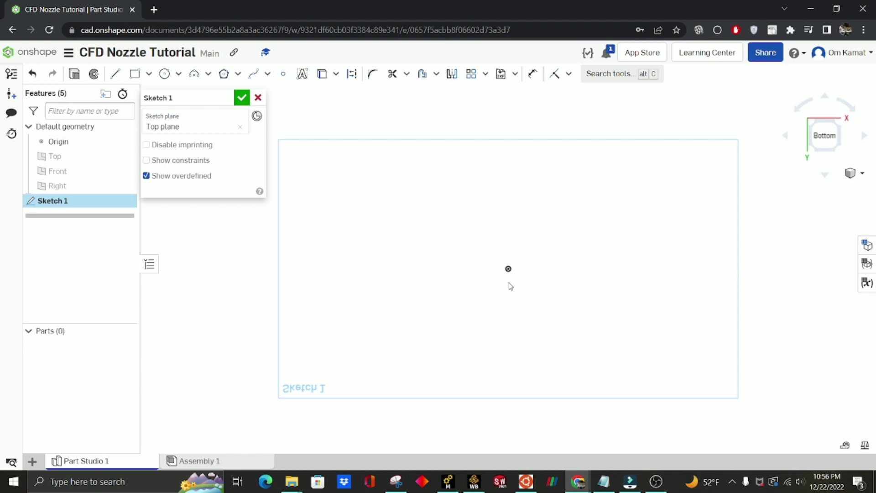
Step: Draw a horizontal construction centerline from the origin to the right
left_click(115, 75)
left_click(351, 74)
scroll(524, 283, "up", 3)
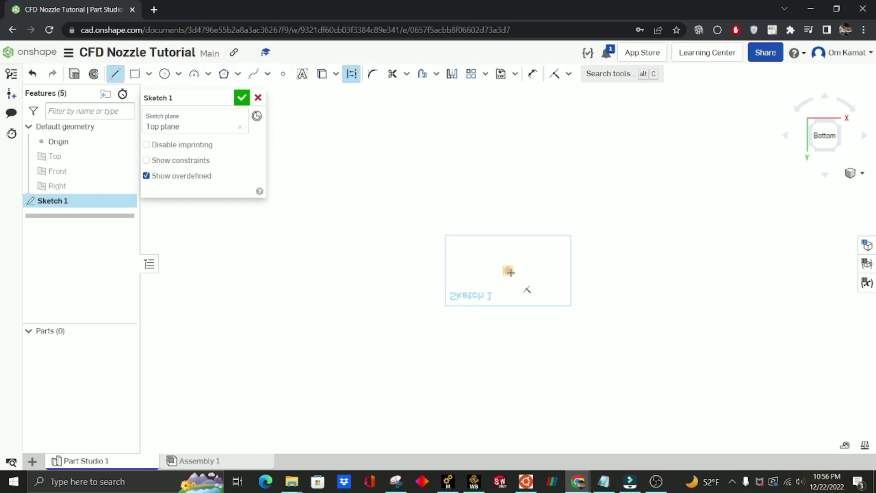
left_click(508, 271)
left_click(691, 270)
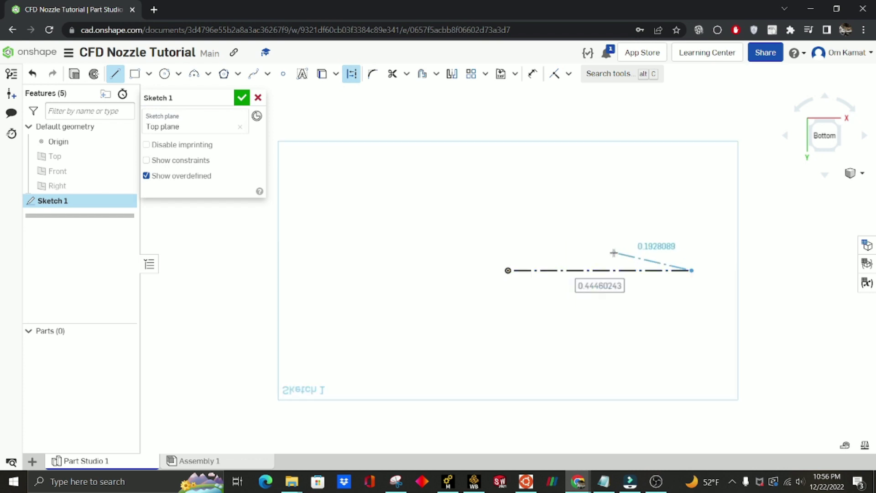
key("Escape")
scroll(513, 287, "down", 3)
mouse_move(481, 267)
middle_mouse_down()
mouse_move(424, 354)
mouse_move(382, 301)
middle_mouse_up()
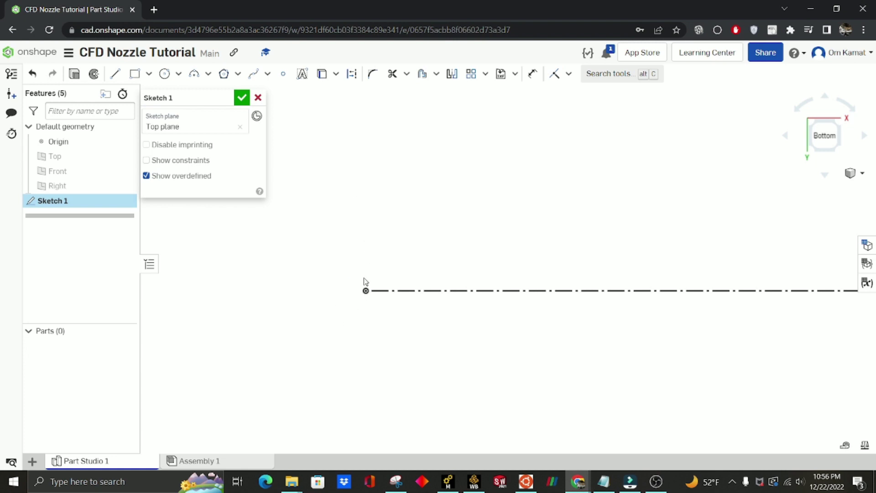
Step: Draw a vertical line up from the origin and dimension its length to 0.1
key("l")
left_click(365, 290)
left_click(365, 161)
key("Escape")
key("d")
left_click(366, 222)
left_click(304, 235)
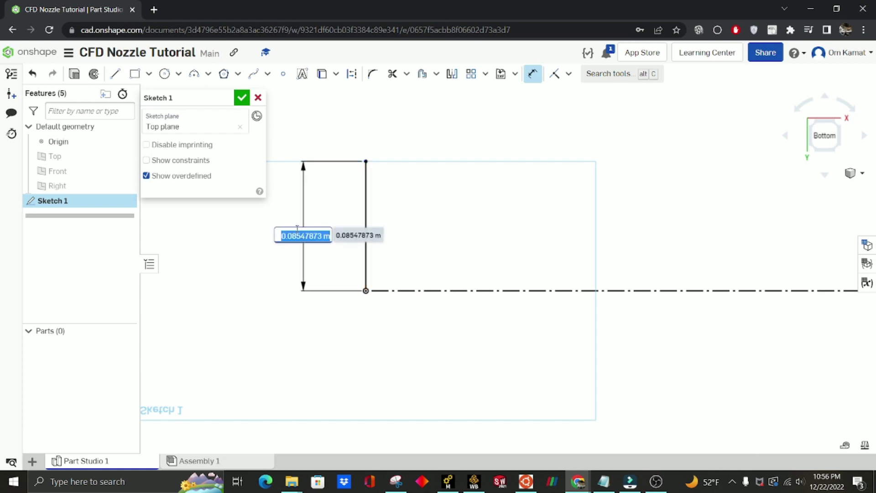
type("0.1")
key("Return")
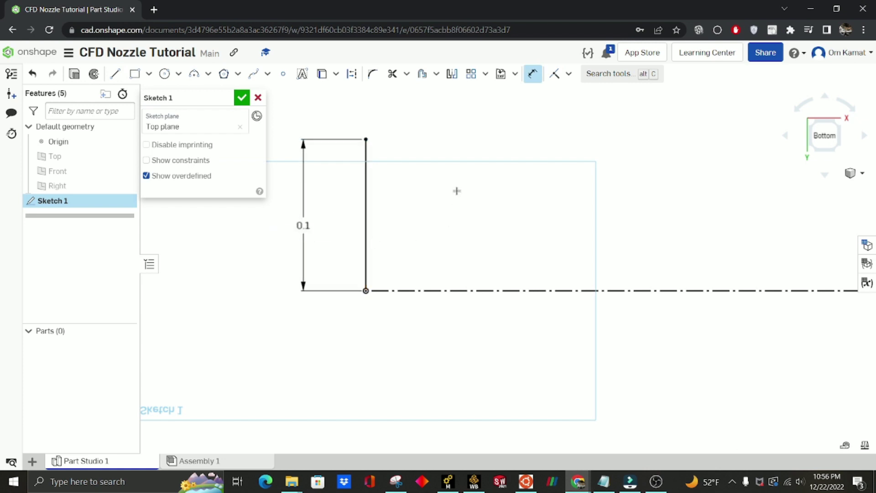
scroll(422, 144, "down", 3)
middle_click_drag(422, 144, 368, 248)
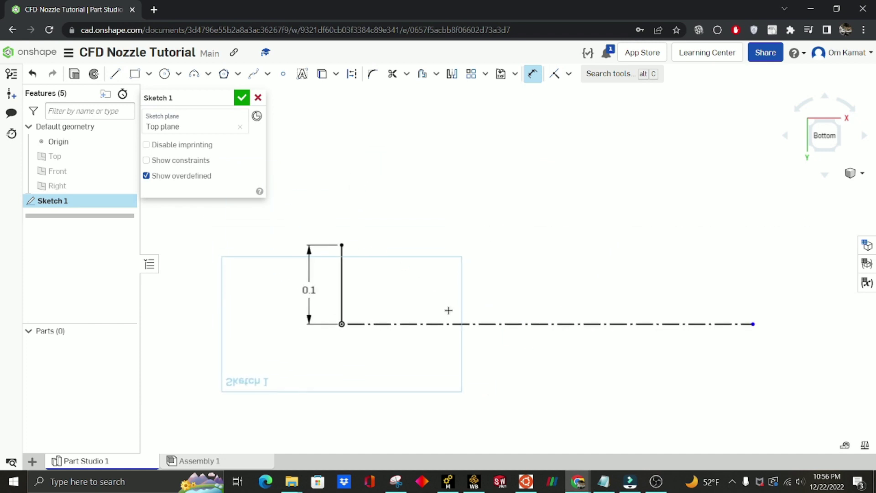
Step: Draw a short vertical line on the centerline and dimension it 0.05 long
key("l")
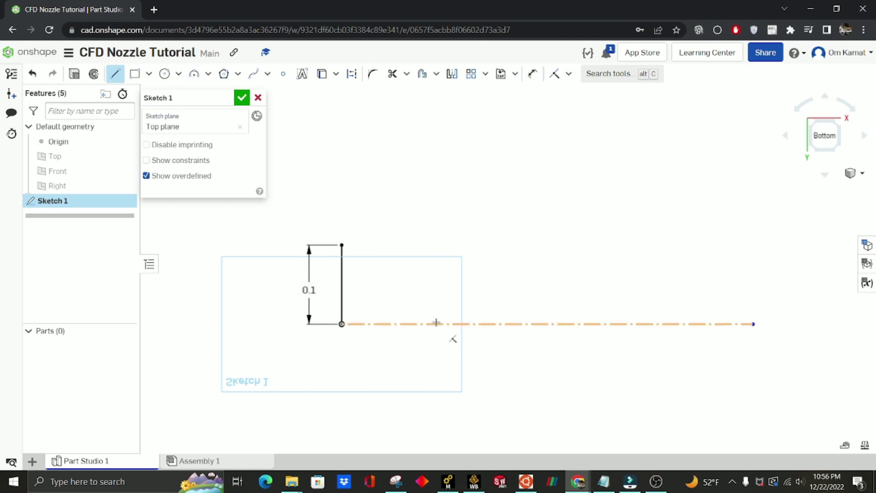
left_click(435, 323)
left_click(436, 290)
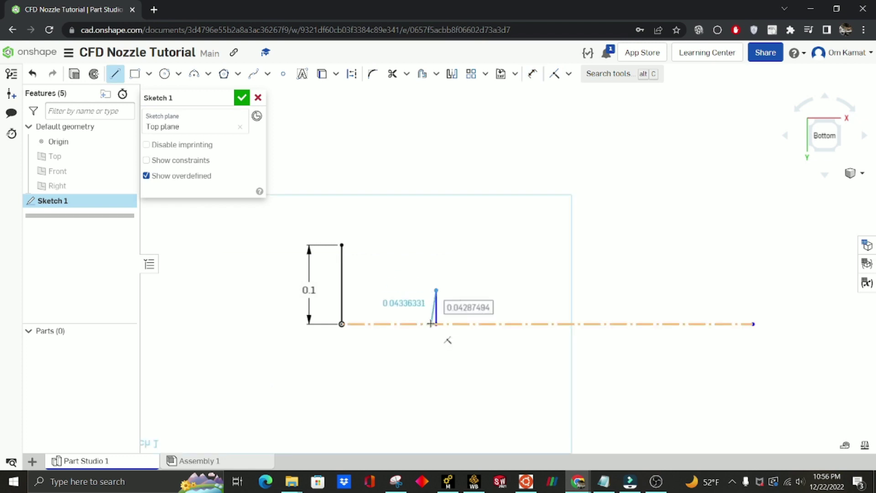
key("Escape")
key("d")
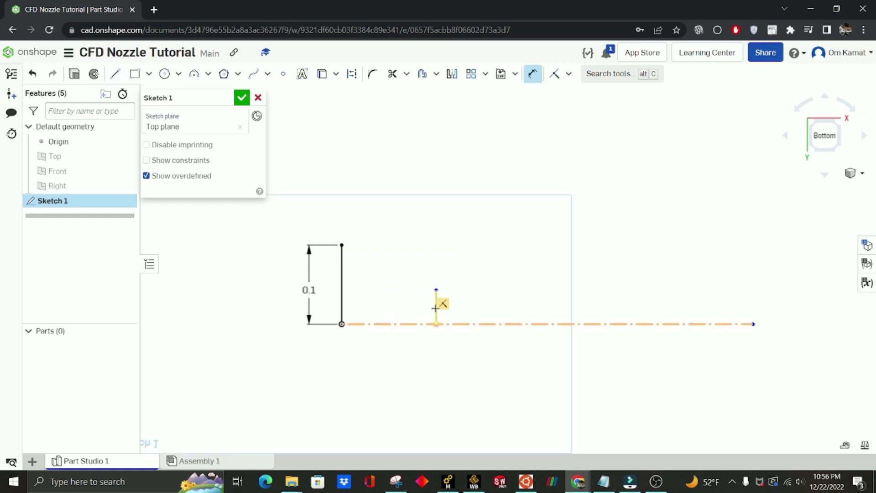
left_click(435, 307)
left_click(370, 317)
type("0.05")
key("Return")
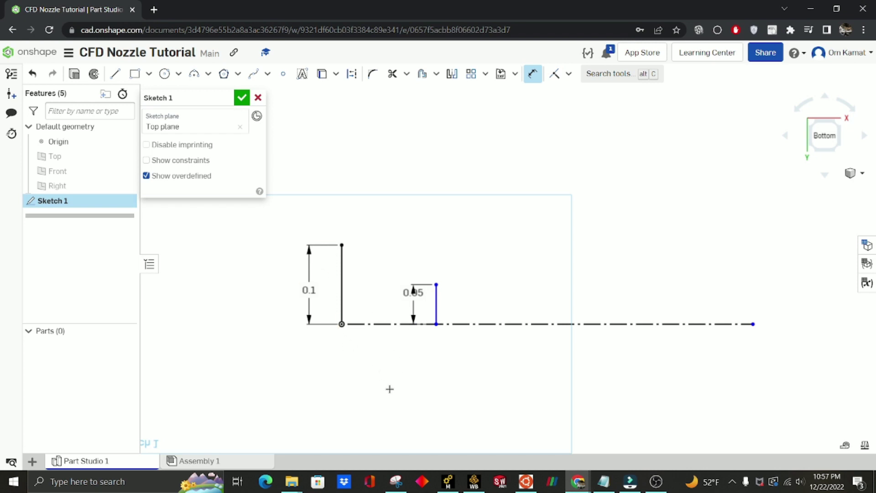
key("Escape")
Step: Dimension the short line 0.15 from the origin along the centerline
left_click(436, 324)
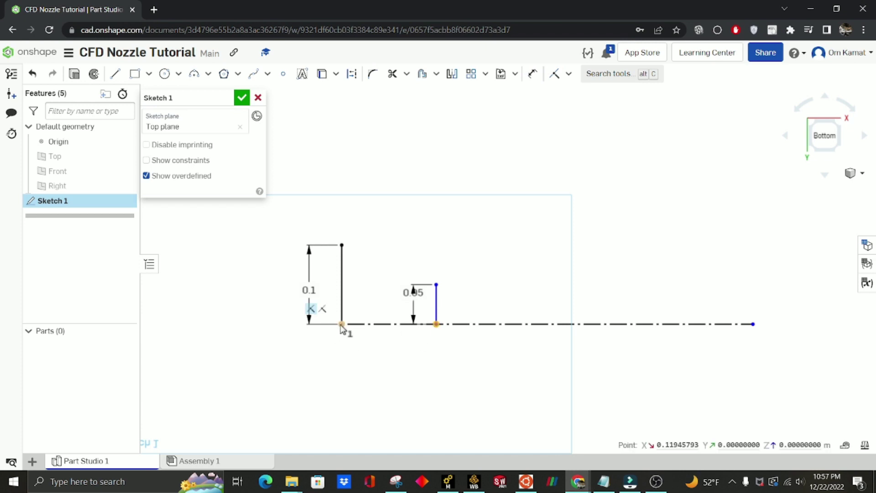
key("d")
left_click(341, 323)
left_click(436, 324)
left_click(407, 365)
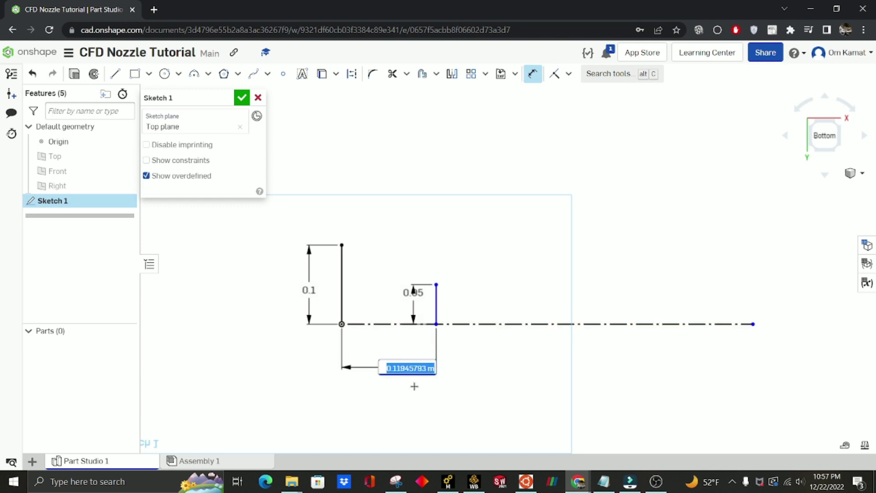
key("BackSpace")
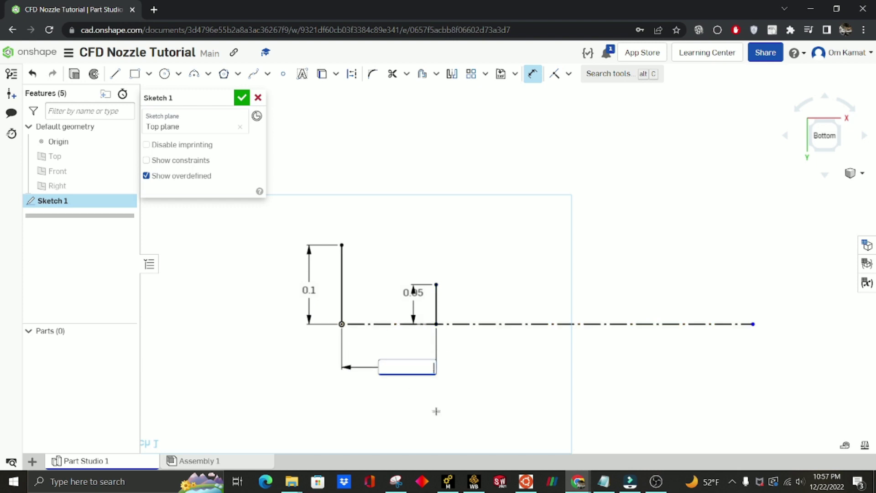
type(".15")
key("Return")
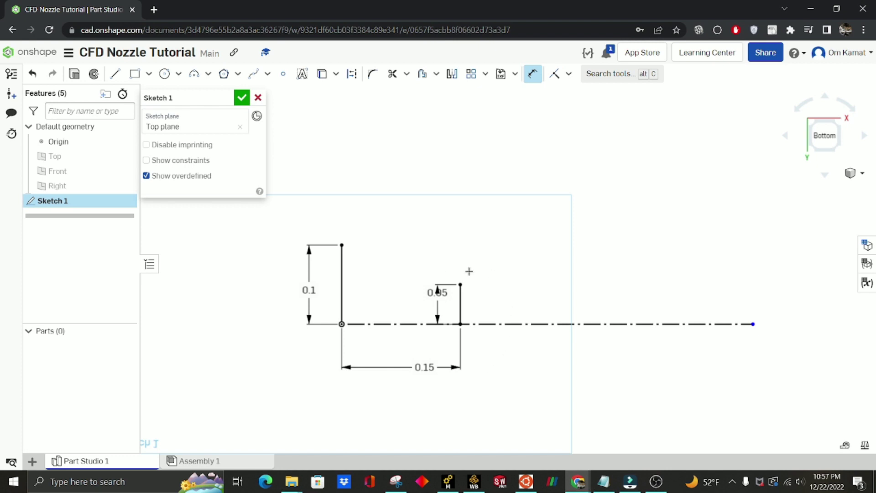
left_click_drag(432, 297, 430, 350)
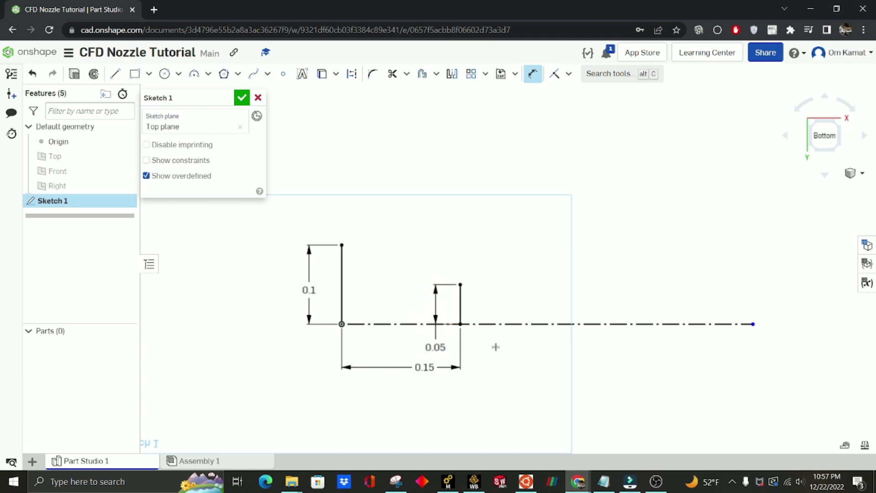
Step: Draw a third vertical line on the centerline and dimension it 0.15 tall
key("l")
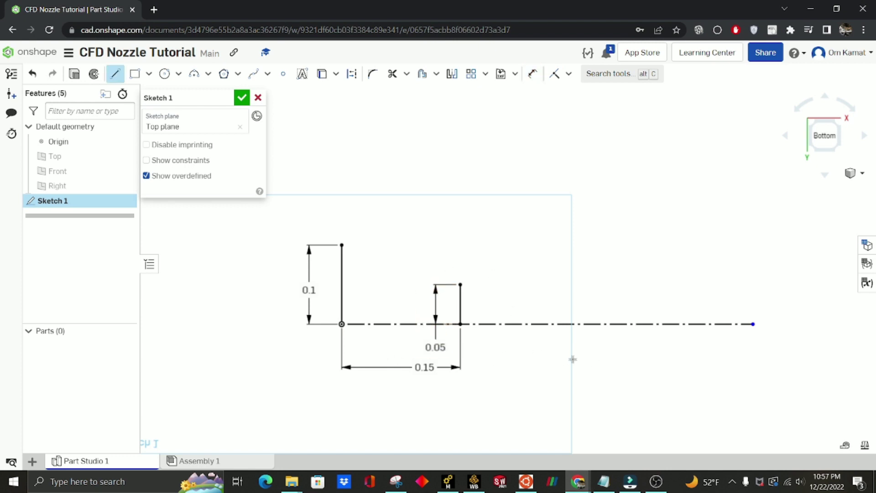
mouse_move(570, 356)
middle_mouse_down()
mouse_move(461, 393)
mouse_move(403, 395)
middle_mouse_up()
scroll(410, 386, "down", 2)
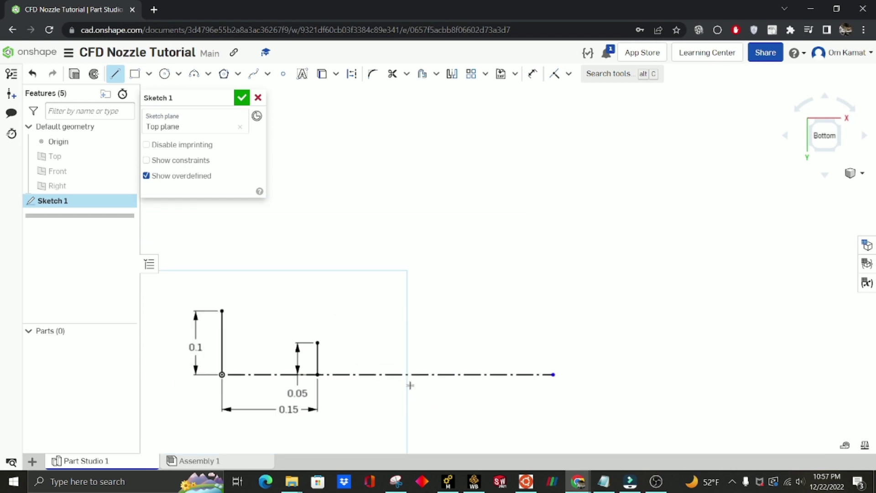
middle_click_drag(420, 373, 426, 400)
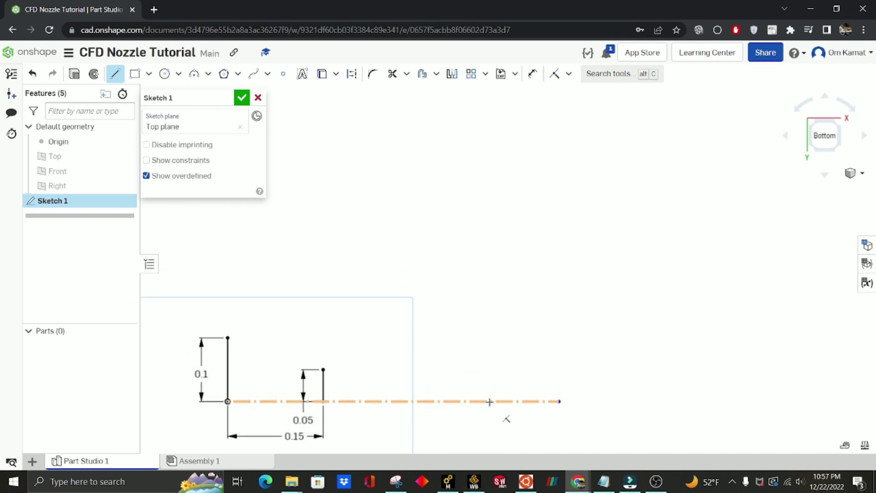
left_click(486, 393)
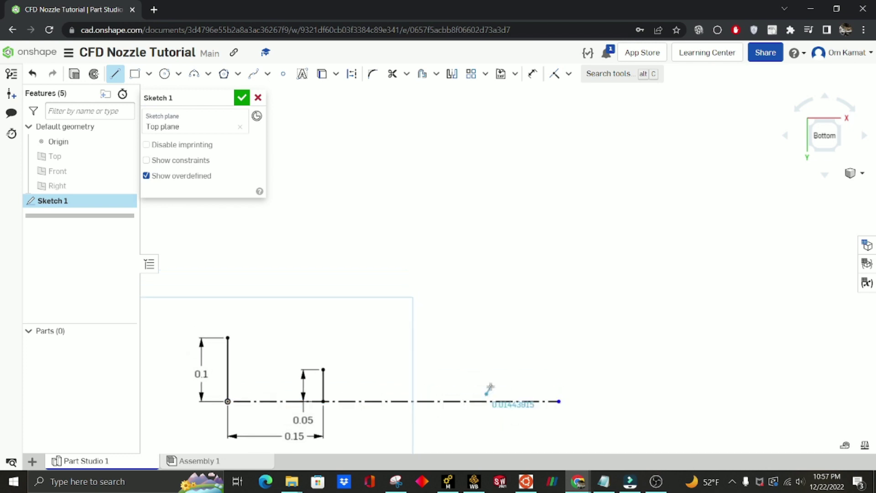
key("Escape")
key("l")
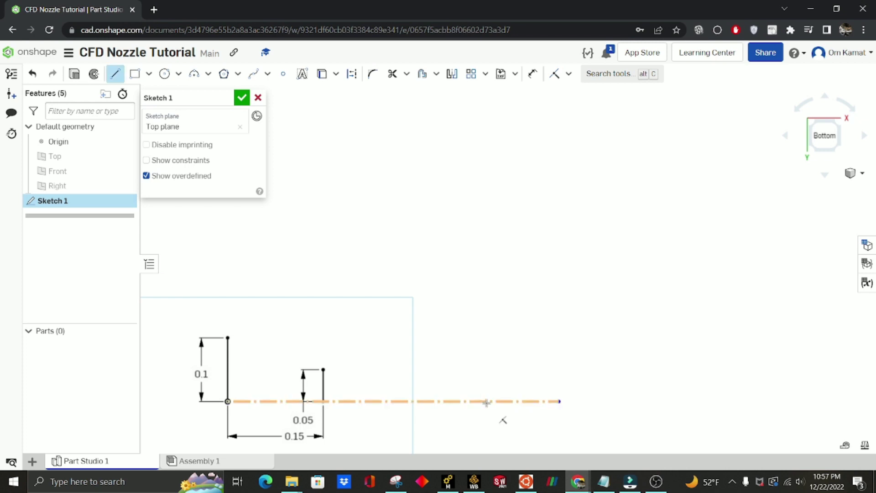
left_click(487, 401)
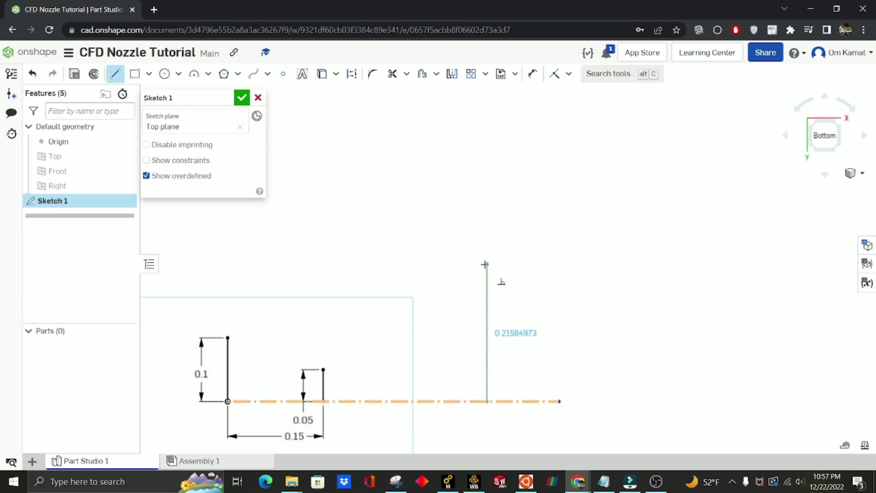
left_click(487, 264)
key("u")
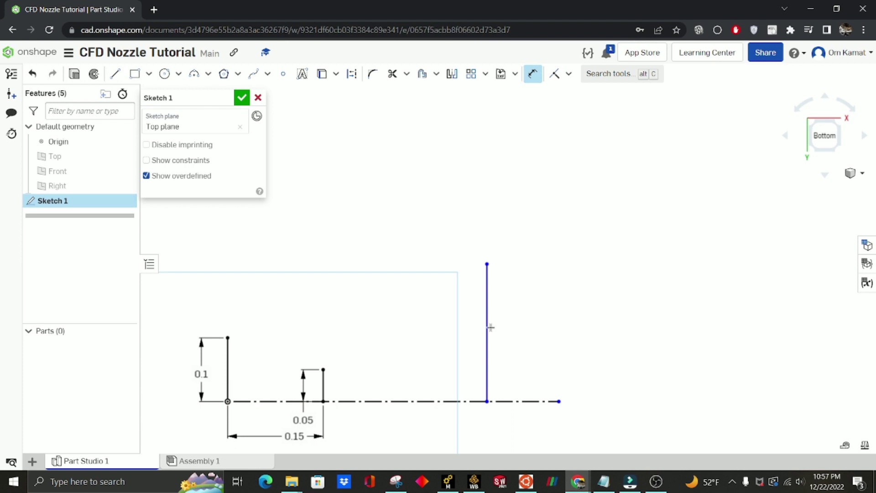
left_click(491, 327)
left_click(527, 339)
type(".15")
key("Return")
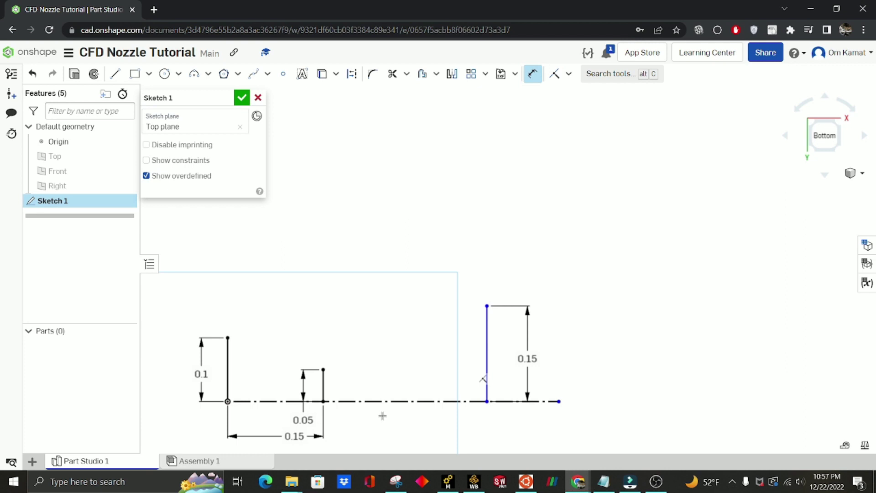
Step: Dimension the spacing between the 0.05 and 0.15 lines to 0.3
left_click(322, 401)
left_click(416, 430)
type("0.3")
key("Return")
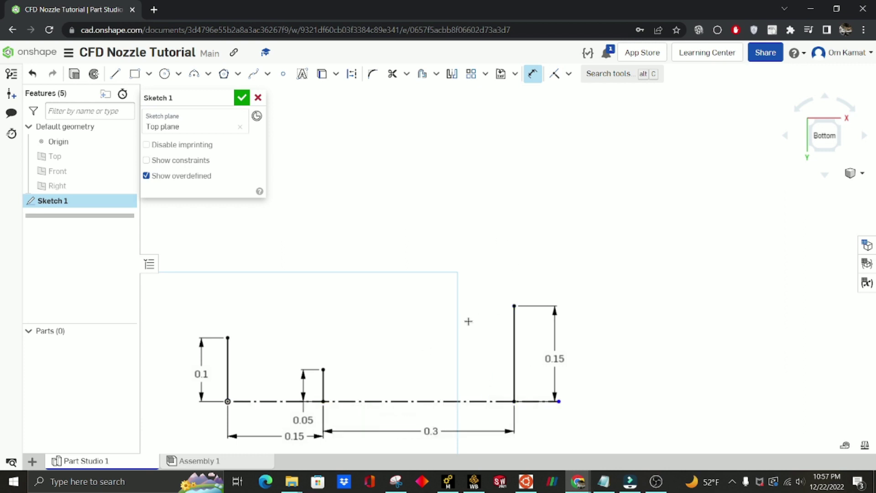
scroll(466, 320, "down", 4)
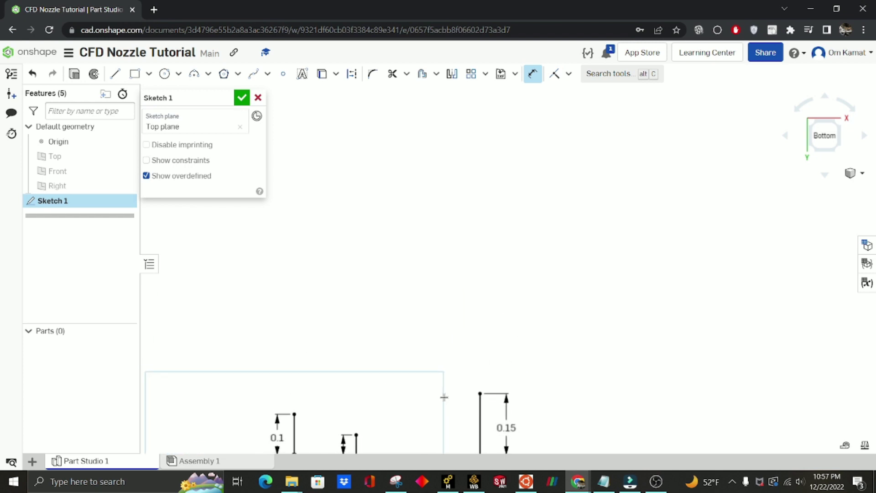
middle_click_drag(429, 389, 417, 367)
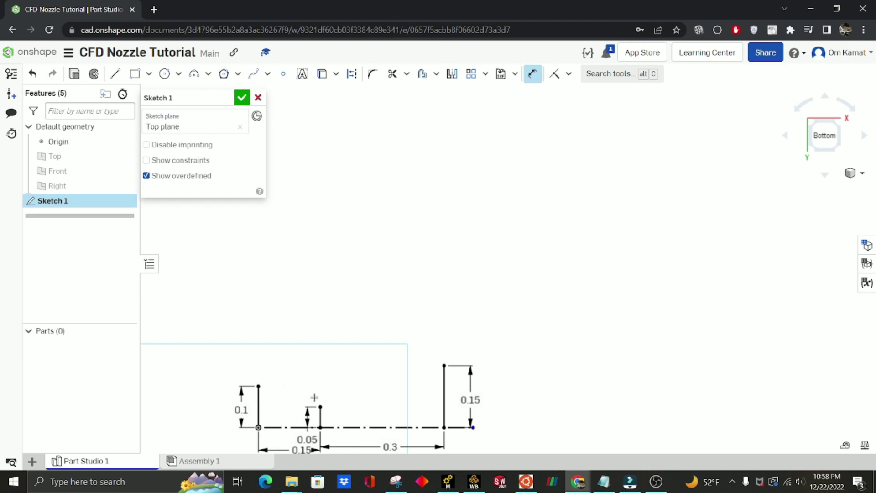
Step: Draw a spline through the tops of the 0.1, 0.05 and 0.15 lines
left_click(253, 74)
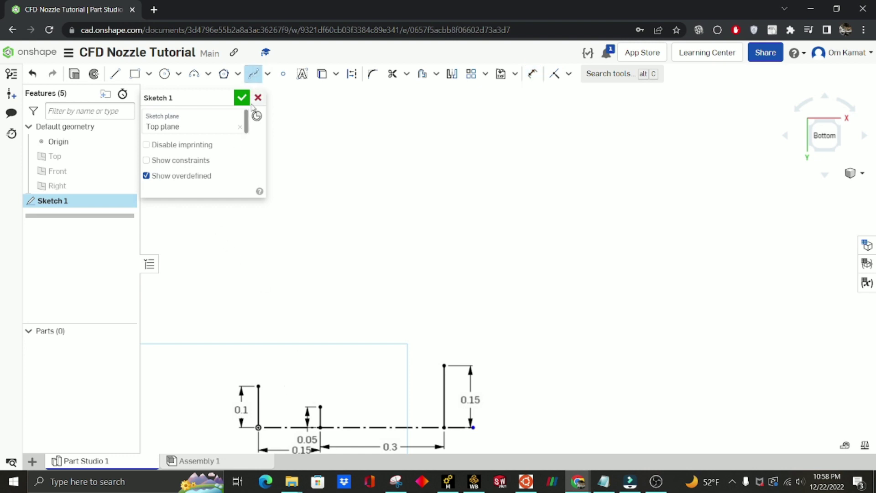
left_click(259, 386)
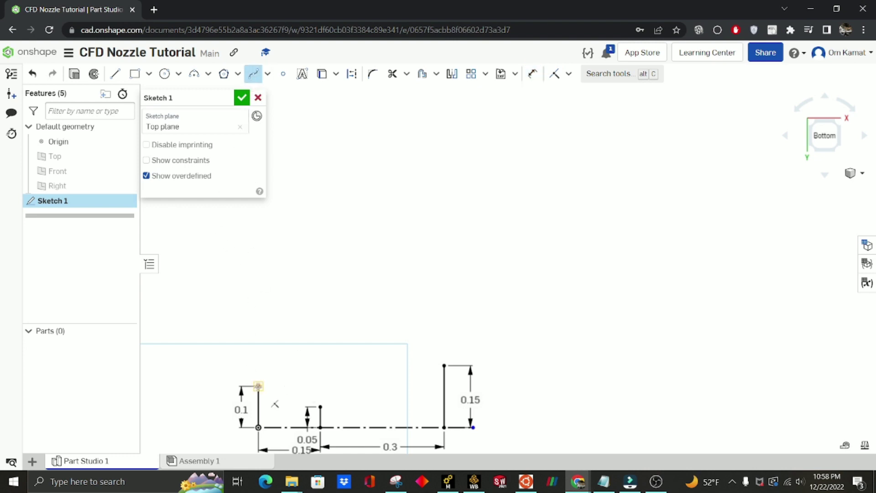
left_click(293, 390)
left_click(308, 402)
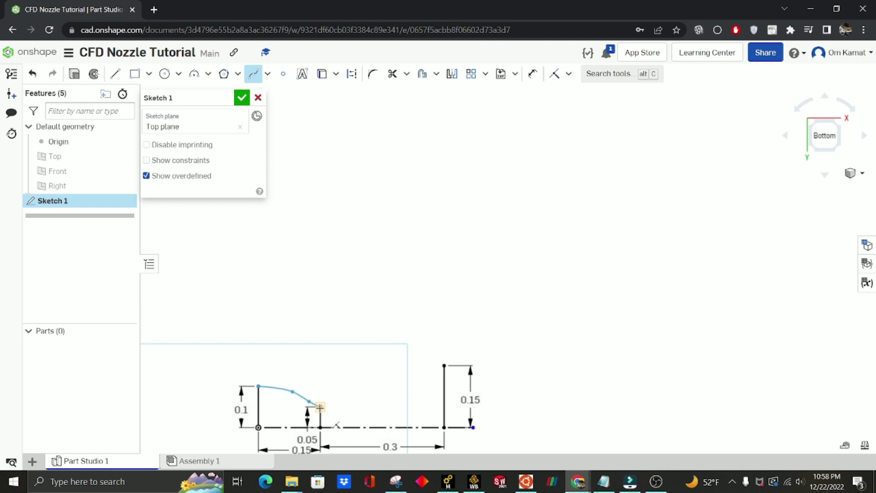
left_click(319, 406)
left_click(338, 399)
left_click(361, 386)
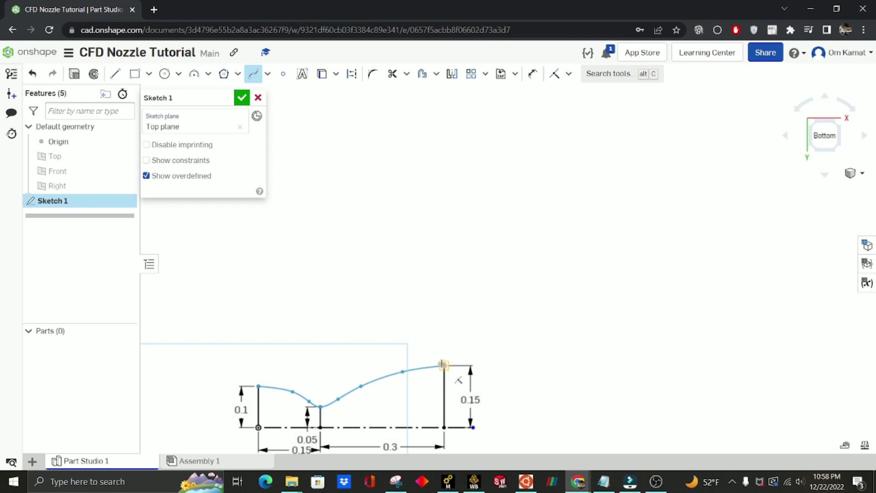
left_click(443, 365)
scroll(306, 328, "up", 4)
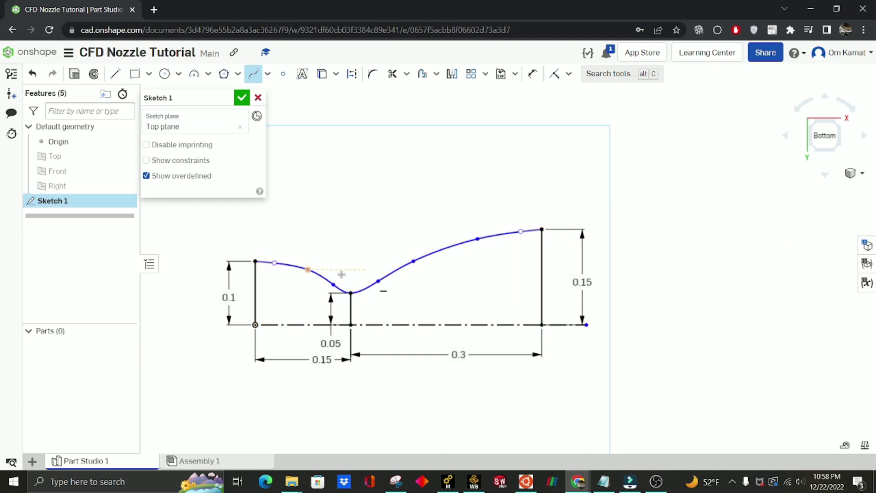
scroll(501, 201, "down", 5)
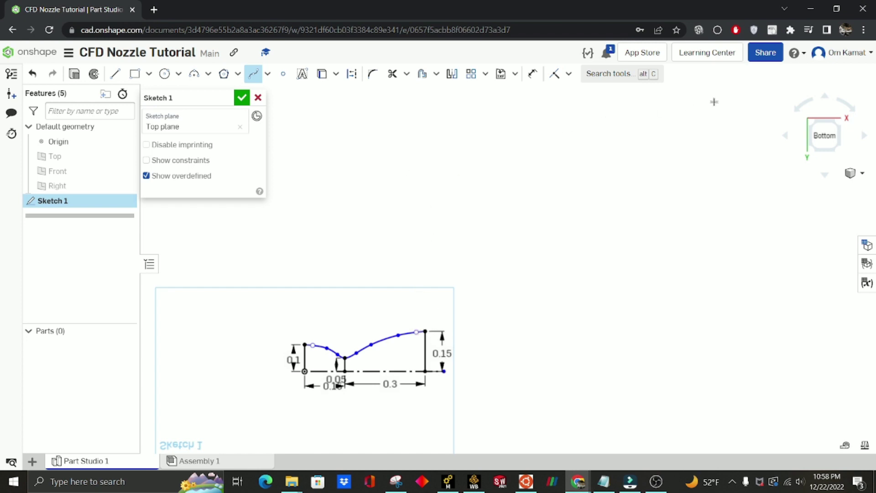
scroll(507, 246, "down", 2)
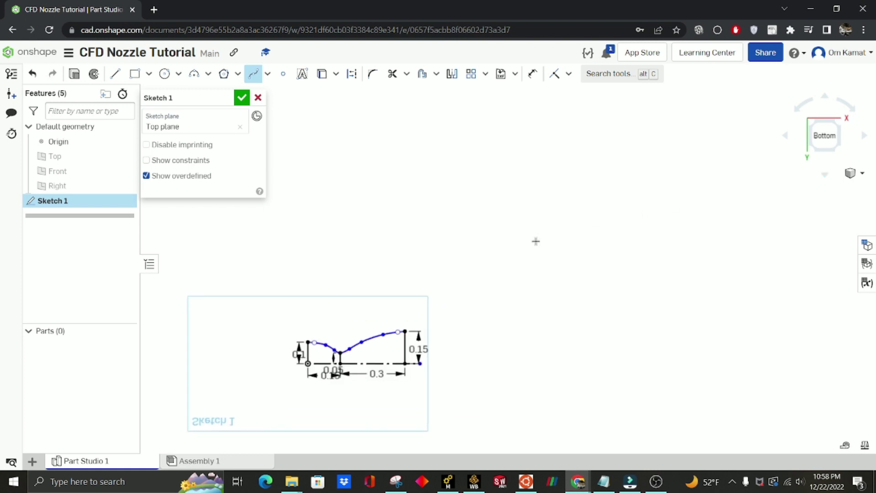
Step: Draw lines up, across and down from the nozzle exit to outline the plume
middle_click_drag(506, 246, 486, 226)
left_click(115, 73)
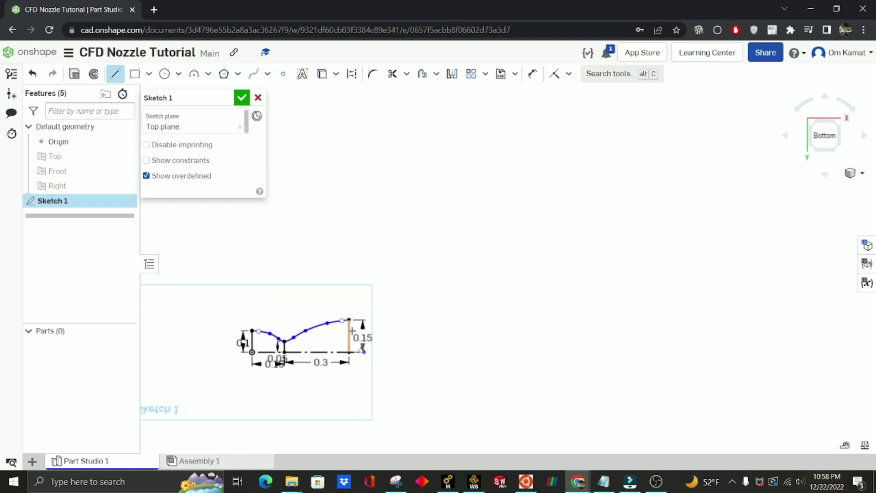
left_click(349, 320)
left_click(349, 152)
scroll(708, 143, "down", 3)
left_click(761, 146)
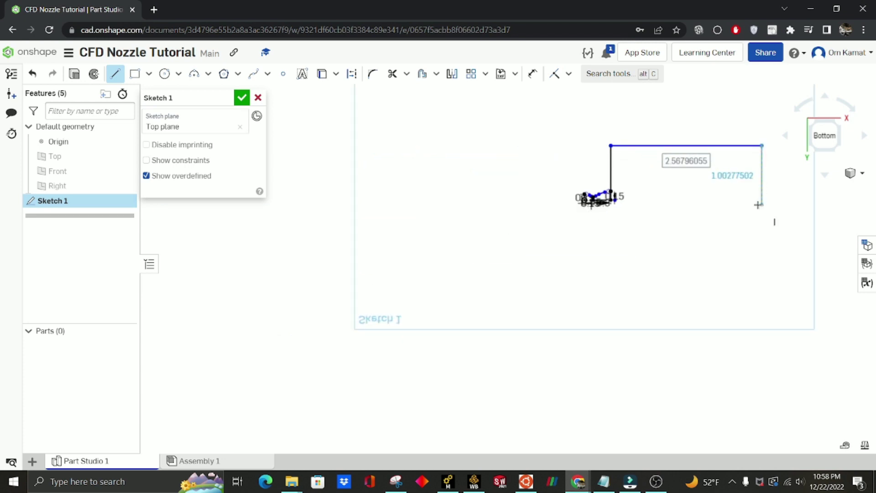
left_click(761, 199)
key("Escape")
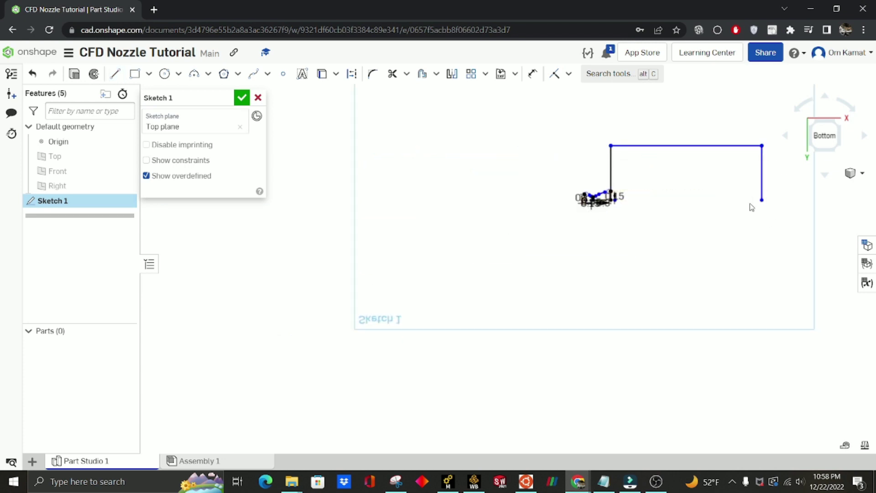
scroll(602, 289, "down", 2)
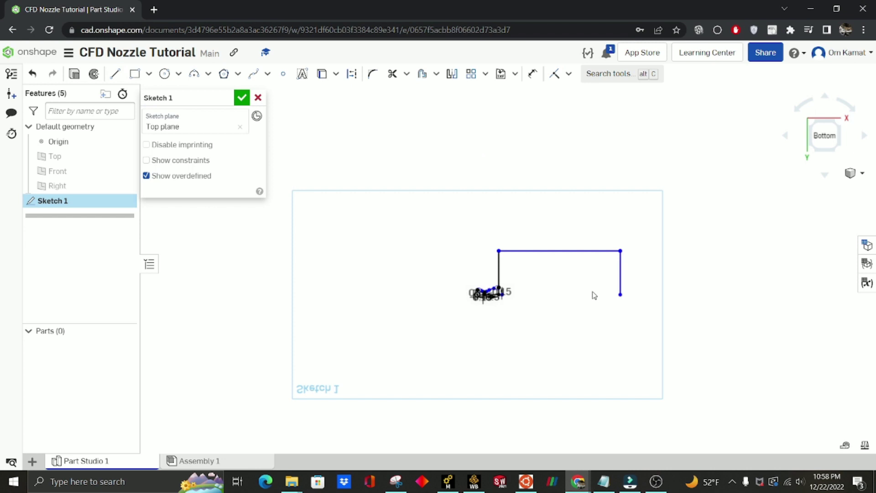
Step: Dimension the plume's top line to 4
key("d")
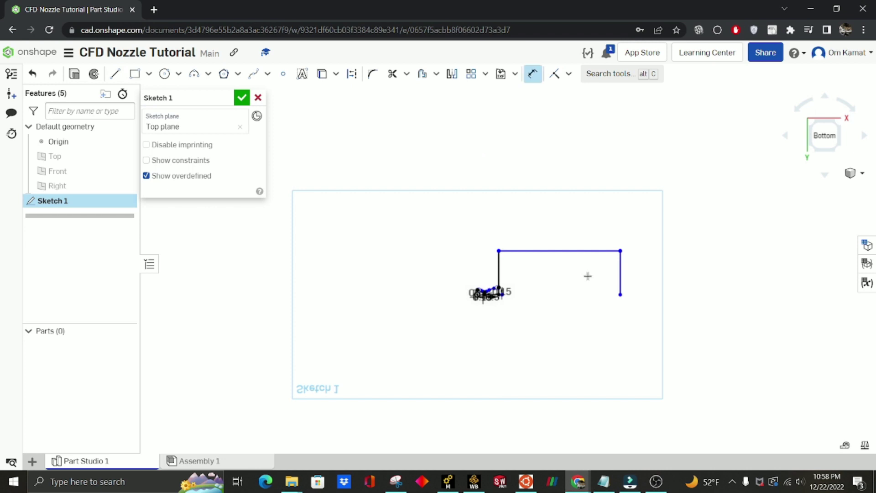
scroll(587, 271, "down", 1)
mouse_move(587, 279)
middle_mouse_down()
mouse_move(579, 313)
mouse_move(592, 311)
middle_mouse_up()
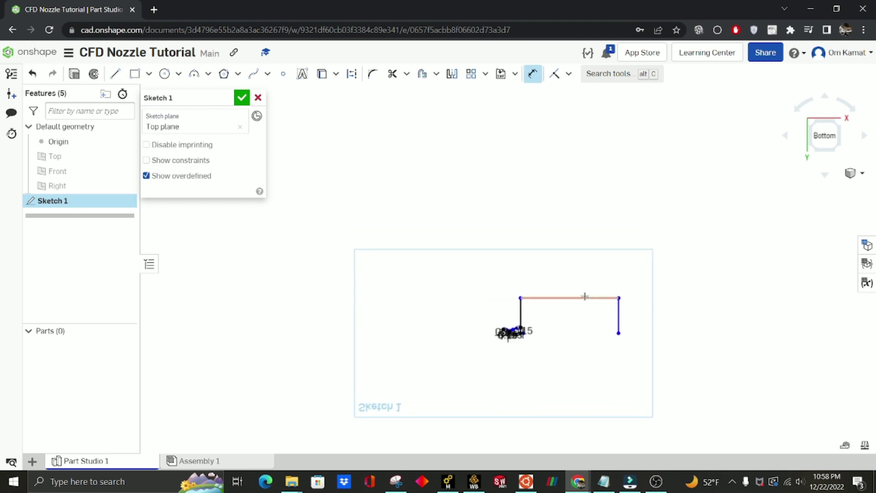
left_click(585, 298)
left_click(580, 269)
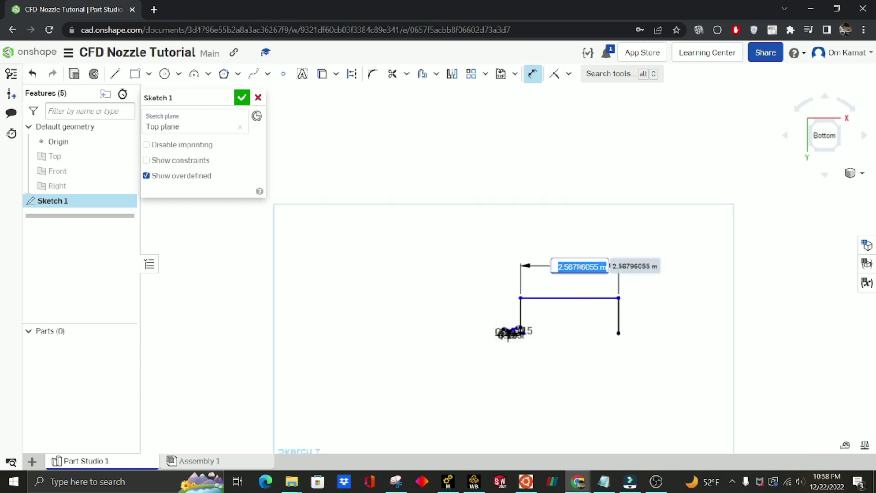
type("4")
key("Return")
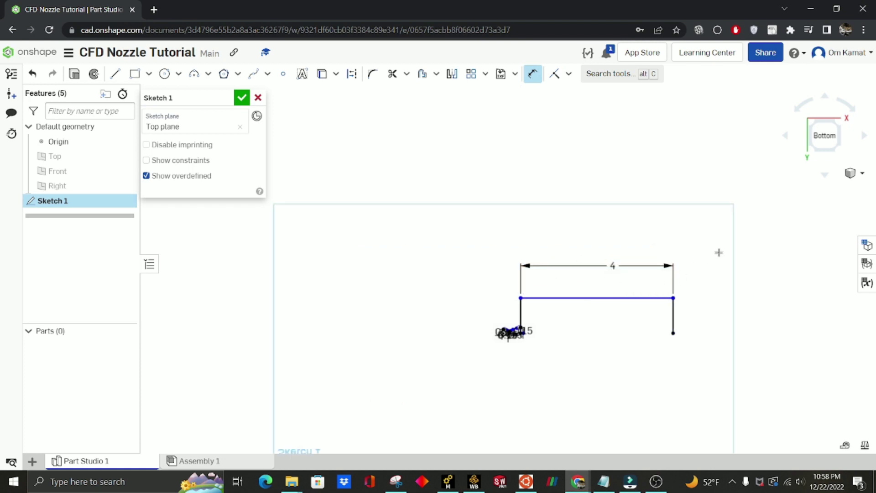
mouse_move(723, 250)
middle_mouse_down()
mouse_move(705, 256)
mouse_move(666, 235)
middle_mouse_up()
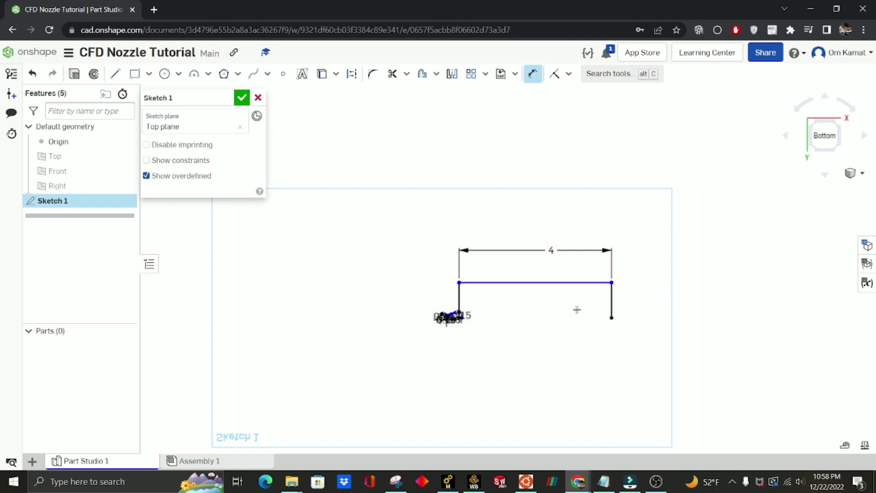
Step: Dimension the plume's right line to 1
left_click(612, 301)
left_click(650, 303)
type("1")
key("Return")
scroll(429, 272, "up", 3)
scroll(436, 183, "up", 2)
mouse_move(465, 211)
middle_mouse_down()
mouse_move(308, 287)
mouse_move(274, 281)
mouse_move(340, 280)
mouse_move(321, 340)
middle_mouse_up()
scroll(299, 283, "up", 3)
scroll(320, 341, "up", 3)
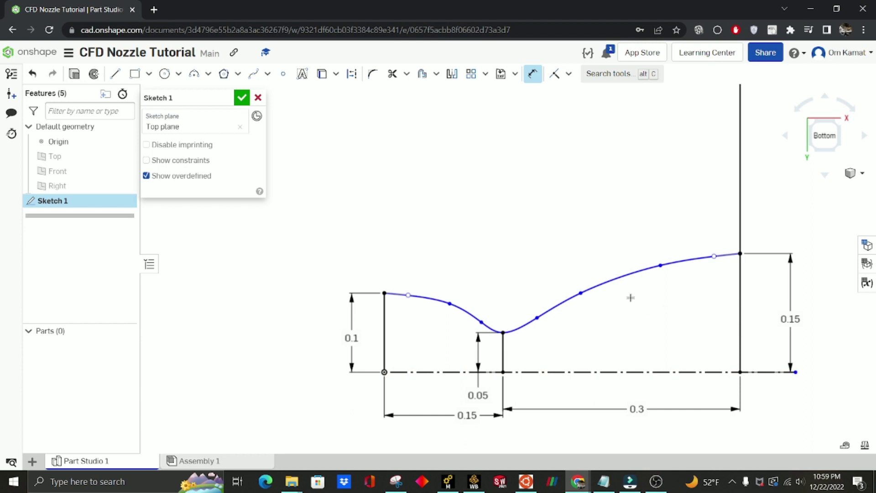
Step: Delete the vertical line at the nozzle exit along with its dimensions
key("Escape")
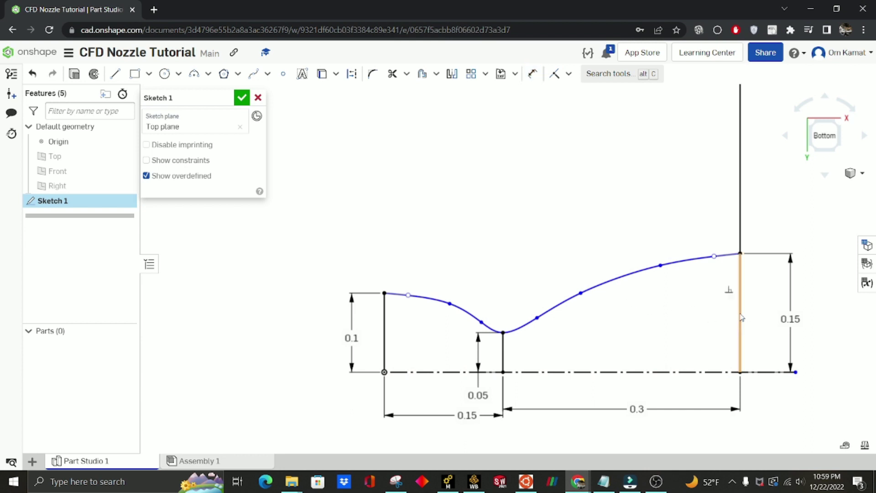
left_click(740, 292)
key("Delete")
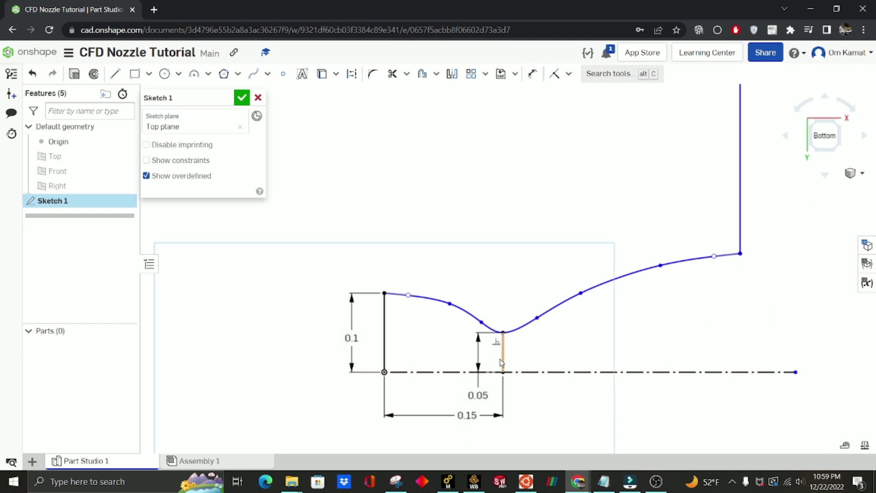
scroll(502, 360, "down", 5)
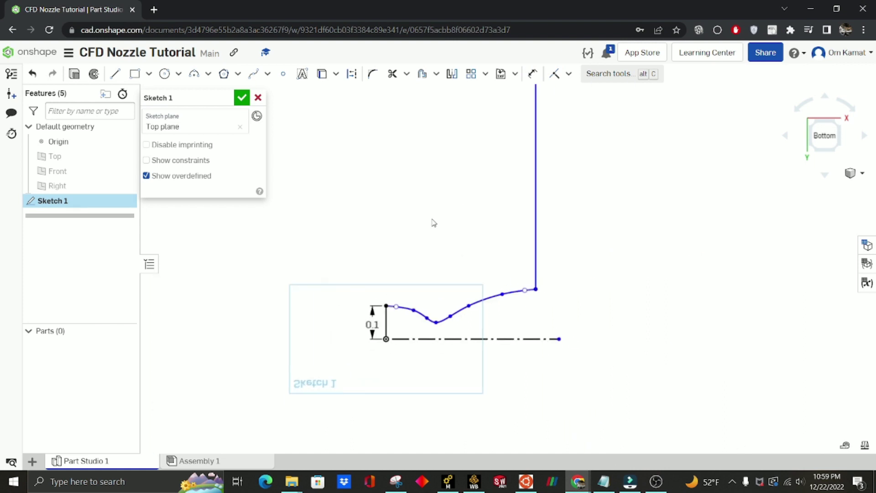
Step: Mirror the nozzle wall and plume lines about the centerline
left_click(451, 74)
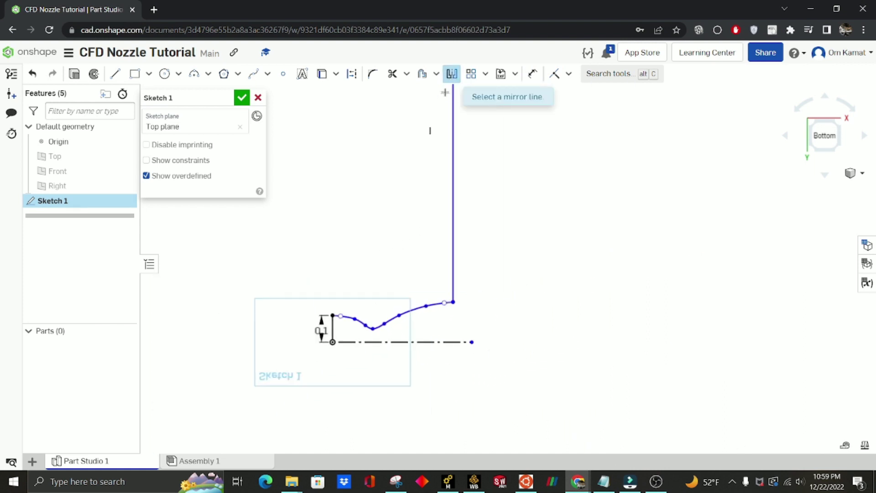
left_click(438, 342)
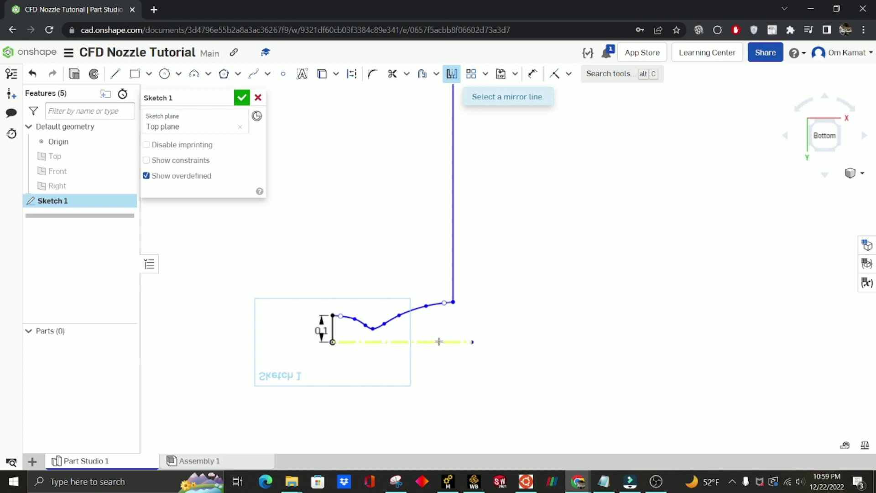
left_click(414, 309)
scroll(289, 342, "up", 5)
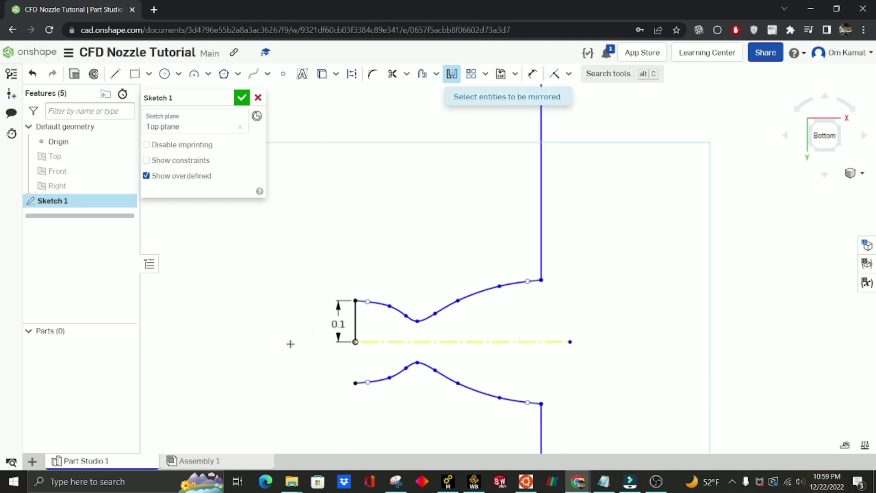
scroll(413, 303, "down", 10)
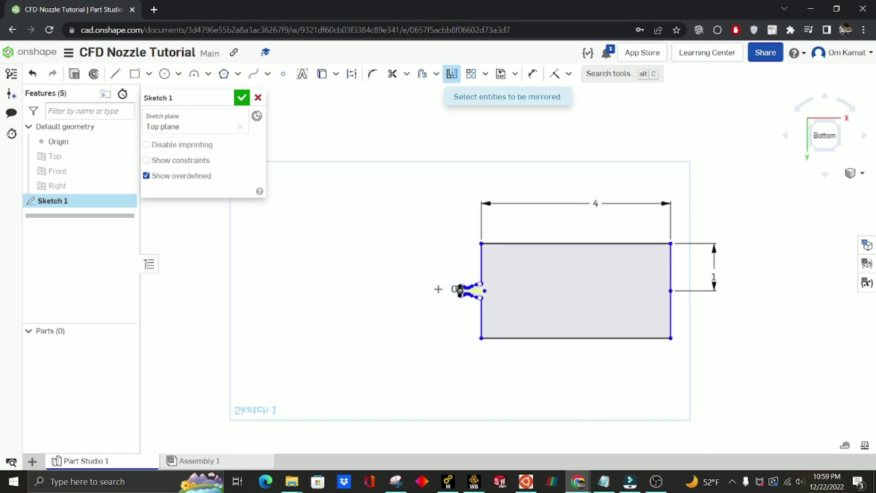
scroll(430, 289, "up", 5)
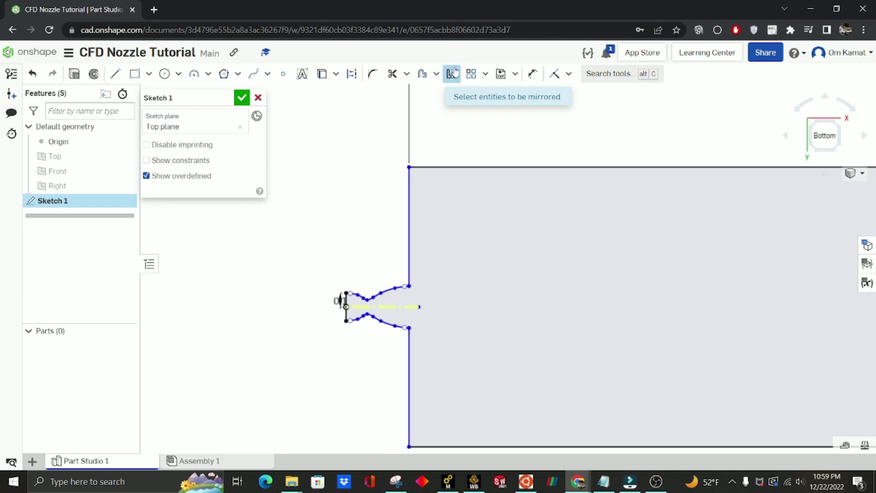
key("Escape")
scroll(356, 219, "up", 5)
scroll(361, 191, "down", 8)
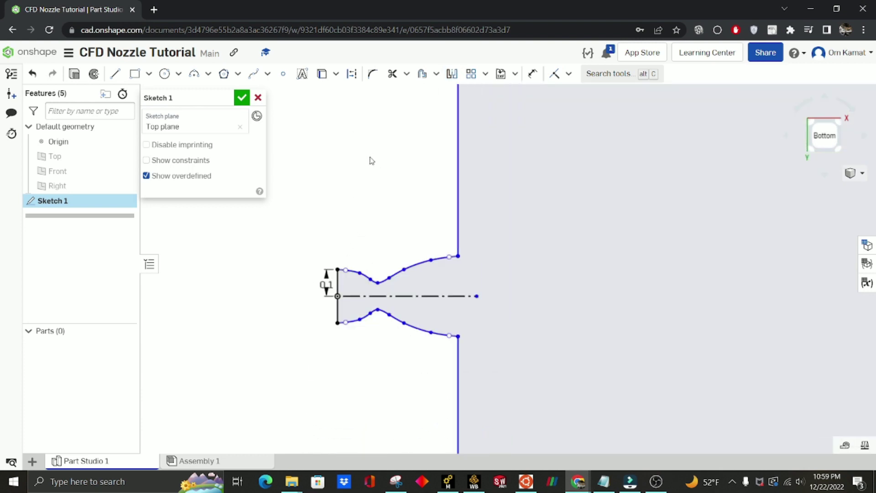
middle_click_drag(340, 185, 310, 280)
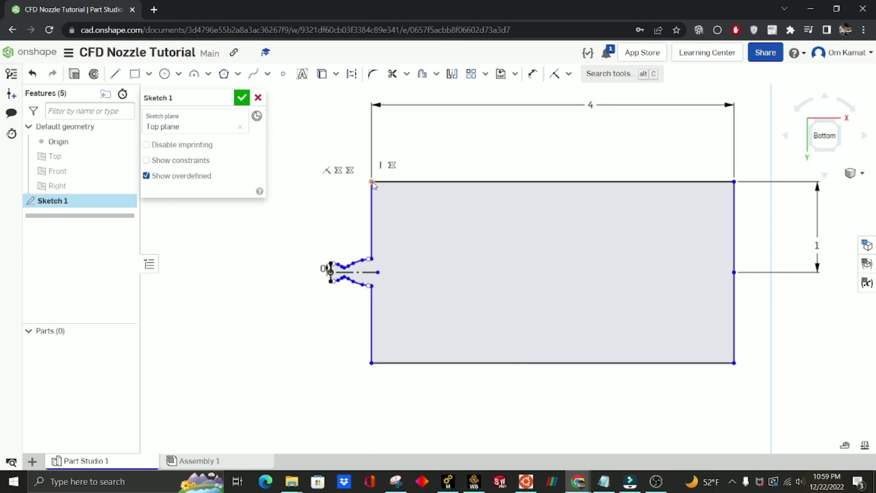
Step: Accept and close Sketch 1, viewing the closed region face-on
left_click(241, 98)
right_click_drag(306, 228, 257, 250)
key("n")
scroll(324, 246, "up", 5)
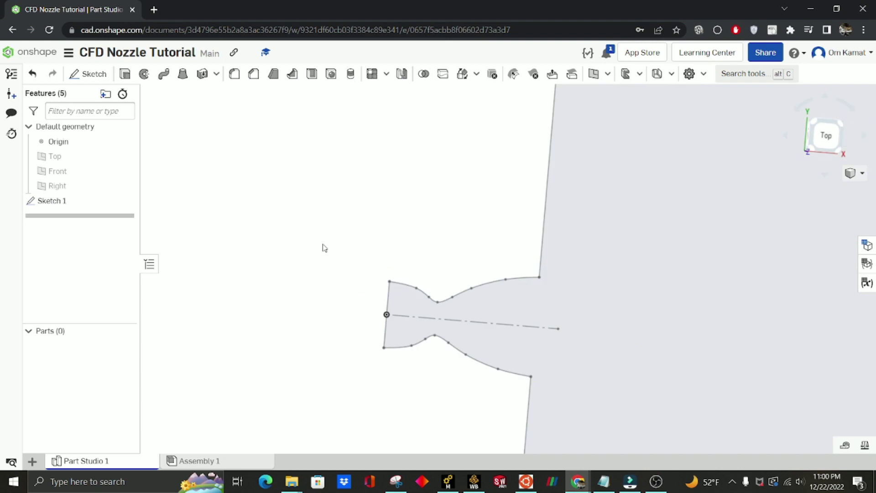
scroll(458, 285, "down", 5)
left_click(458, 267)
left_click(367, 249)
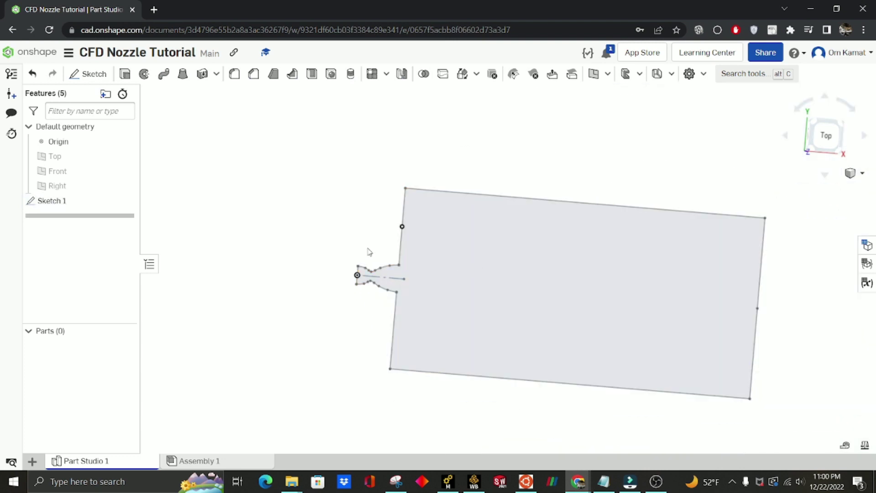
Step: Export Sketch 1 as the DXF file BellTutorial.dxf
left_click(83, 202)
right_click(85, 203)
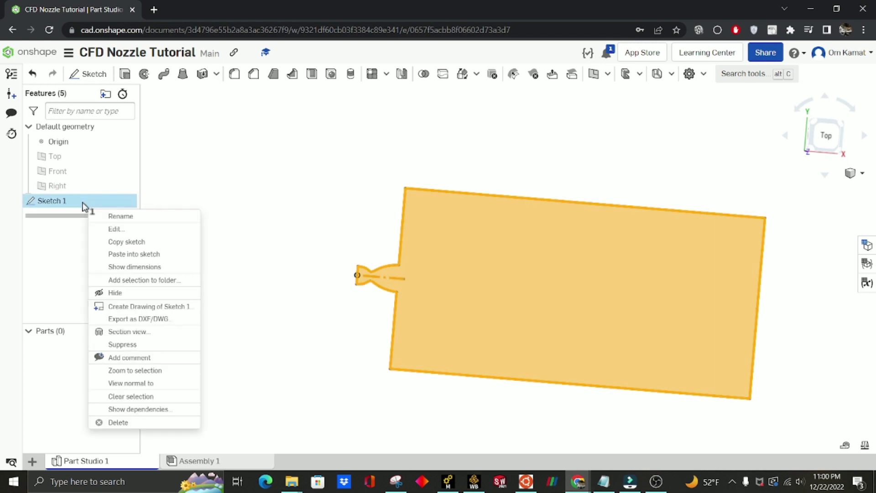
left_click(132, 318)
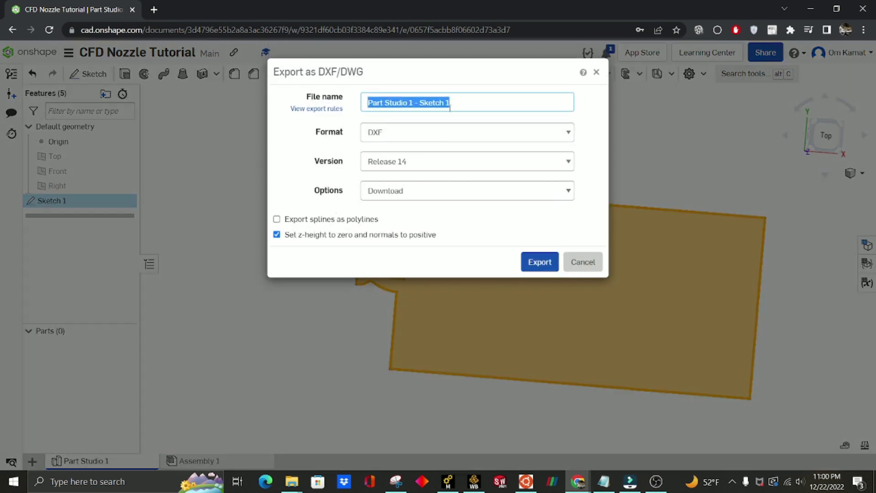
type("Bo")
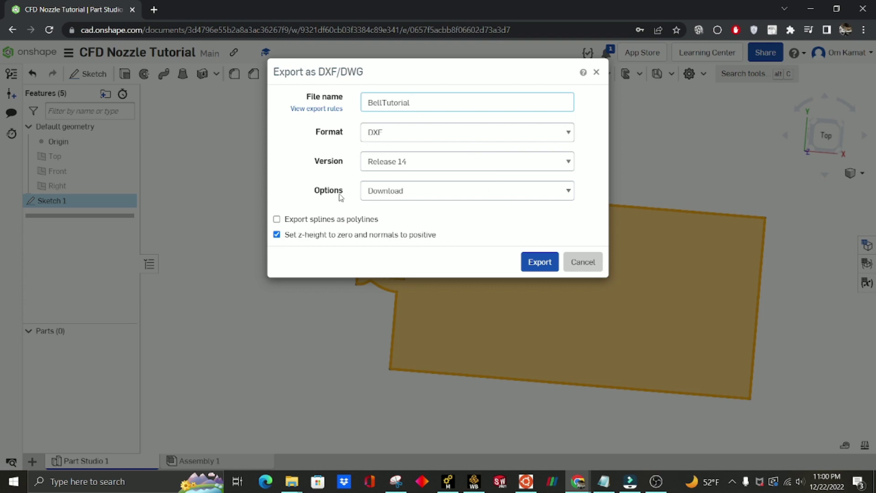
left_click(535, 269)
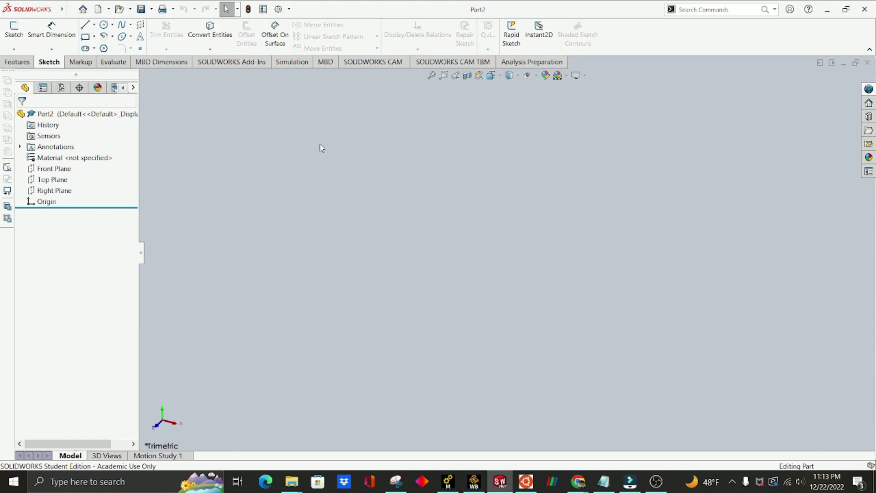
Step: Open BellTutorial.dxf from Downloads and import it into a new part as a 2D sketch
left_click(71, 10)
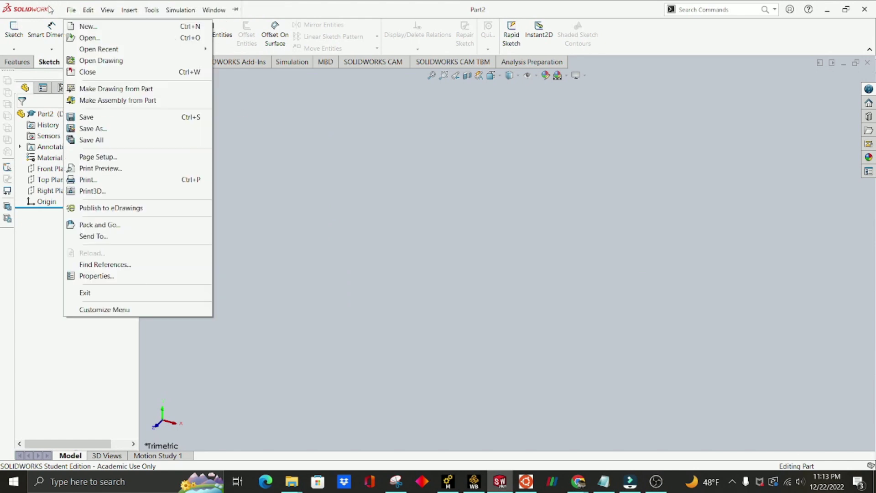
left_click(89, 38)
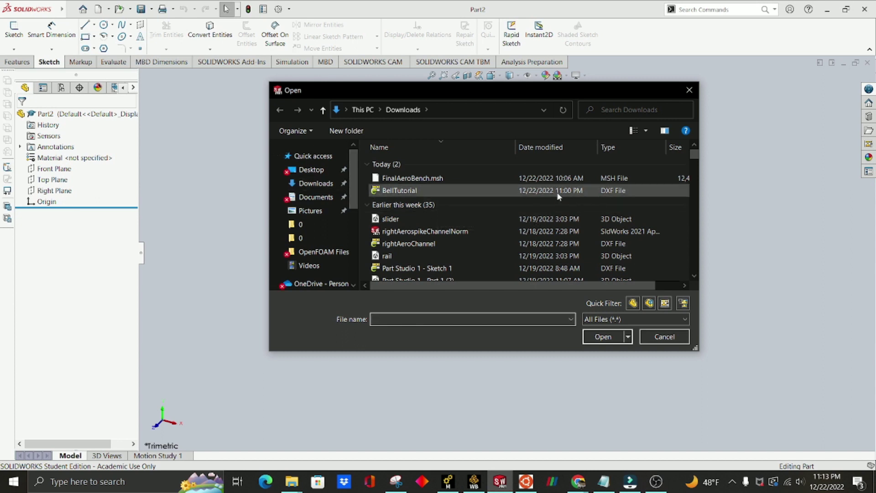
left_click(491, 194)
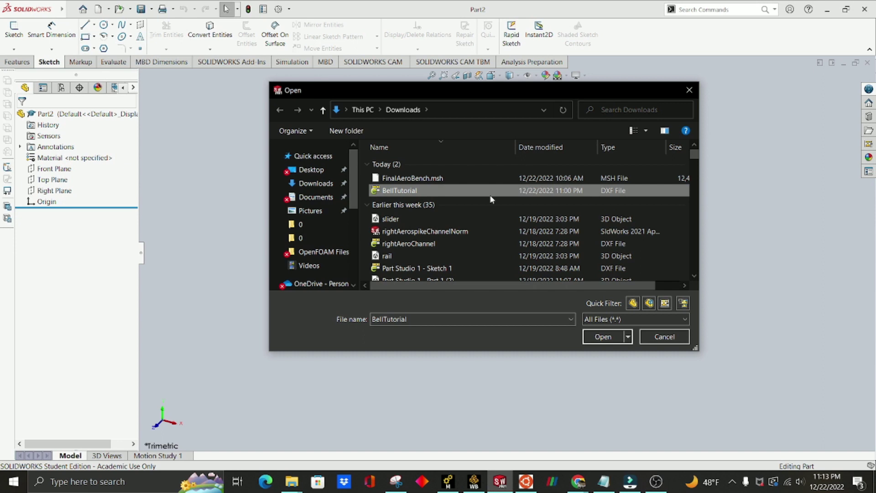
left_click(601, 339)
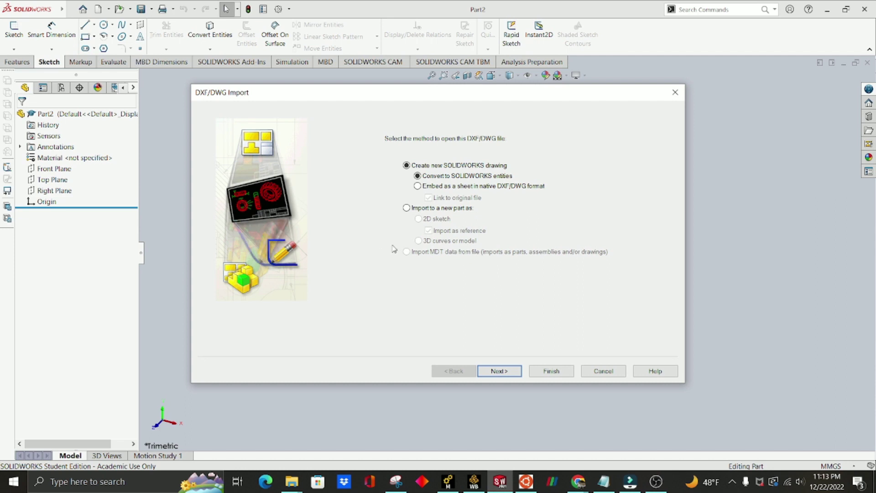
left_click(407, 208)
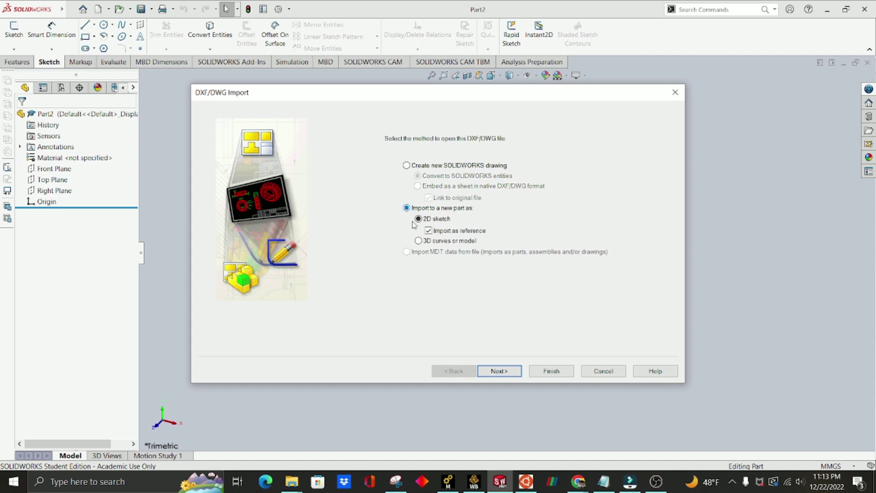
left_click(534, 373)
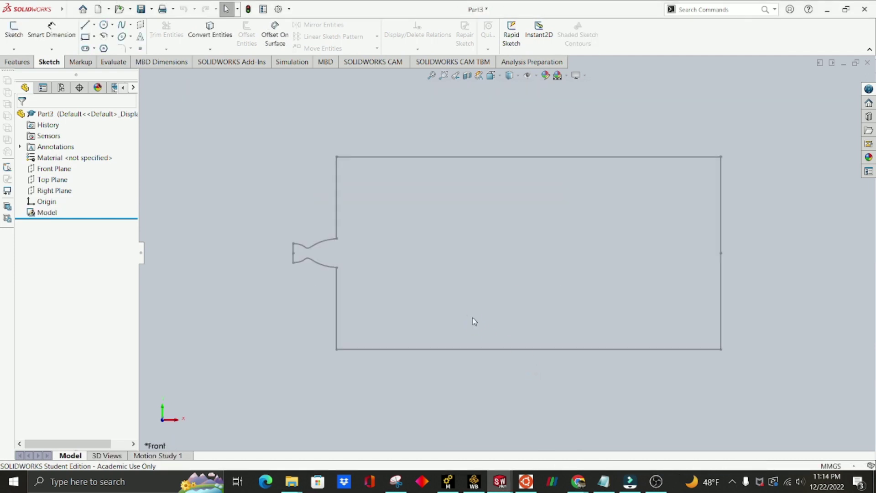
Step: Create Surface-Plane1 as a planar surface bounded by the imported nozzle-and-plume sketch
scroll(273, 258, "up", 4)
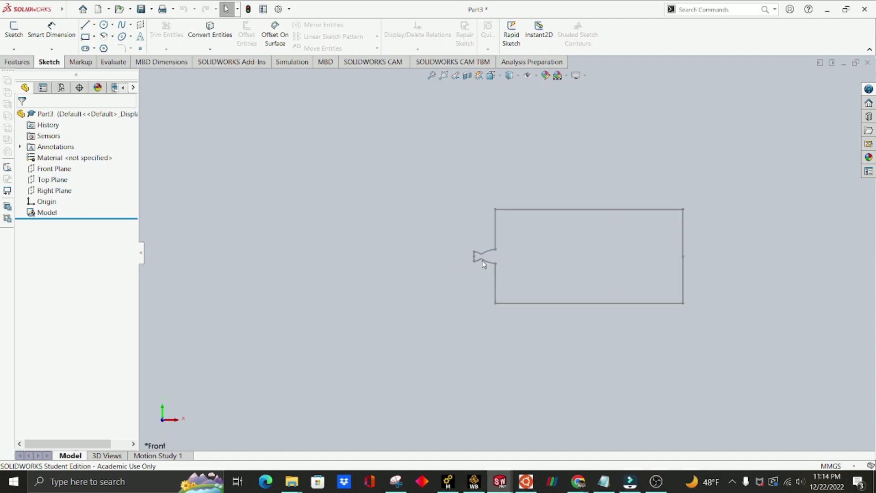
scroll(477, 256, "down", 10)
scroll(517, 284, "down", 3)
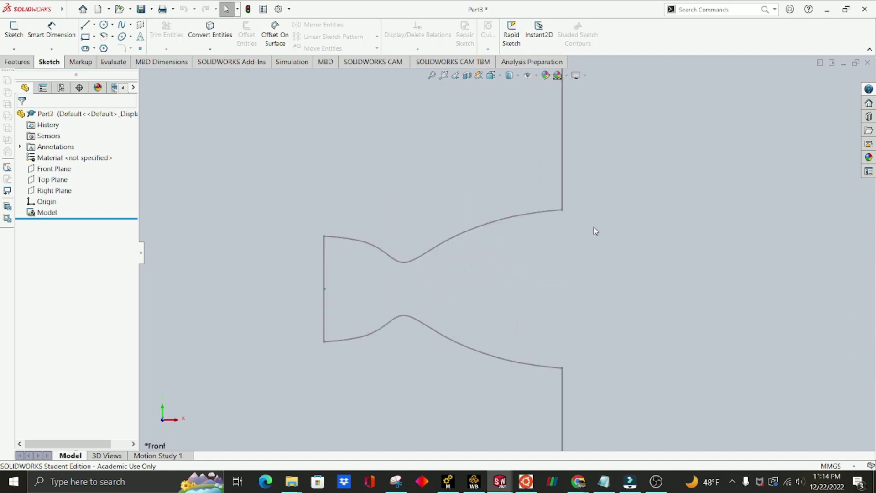
scroll(598, 227, "up", 2)
scroll(613, 224, "up", 7)
scroll(634, 231, "down", 1)
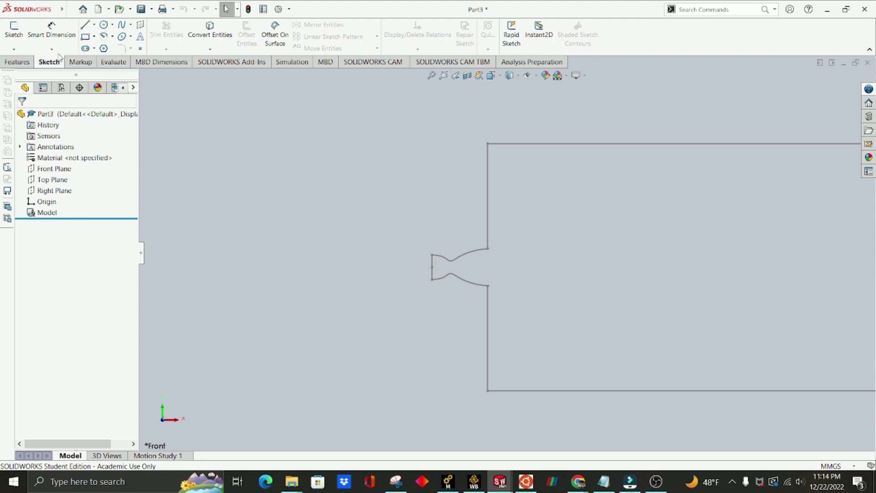
mouse_move(35, 17)
left_click(68, 10)
mouse_move(136, 12)
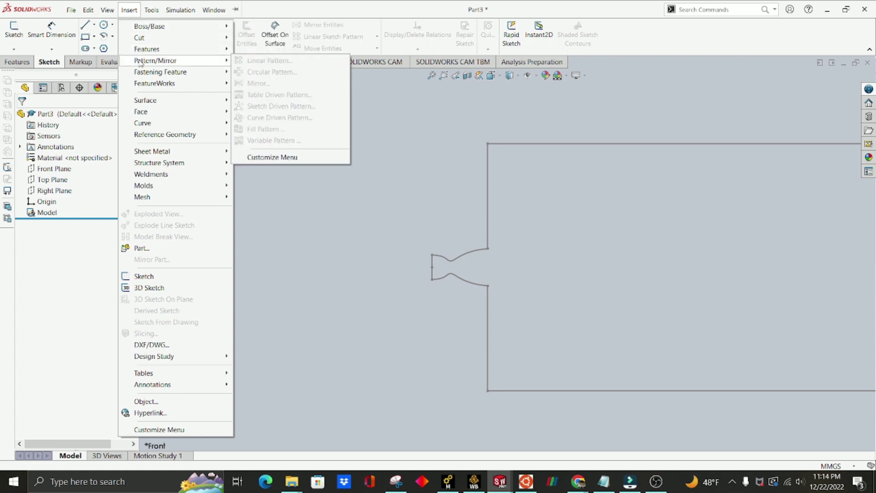
mouse_move(145, 100)
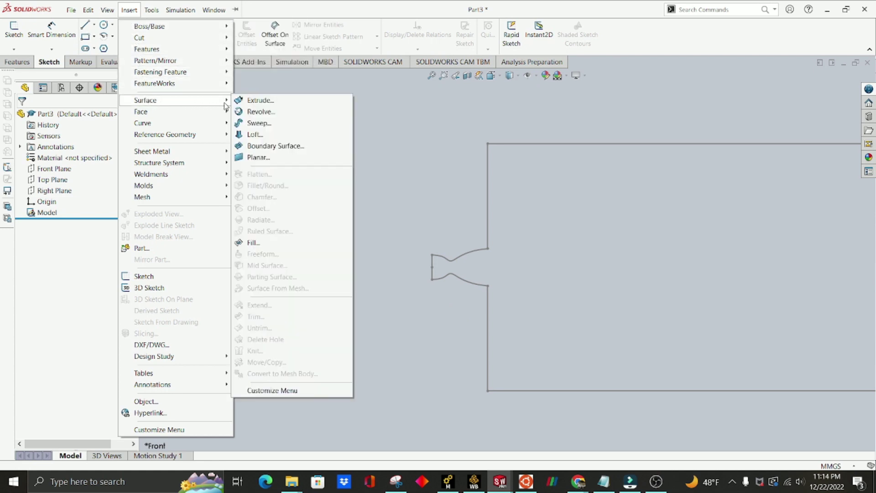
left_click(258, 157)
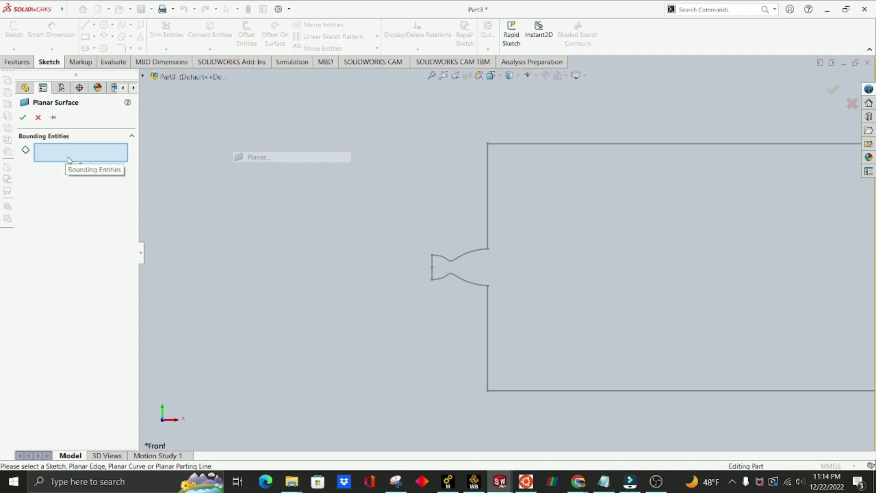
left_click(487, 186)
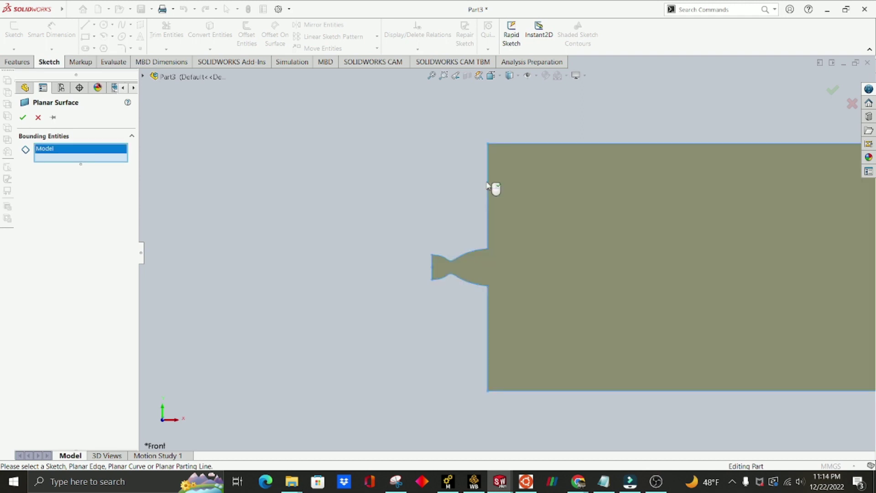
key("z")
scroll(631, 246, "down", 3)
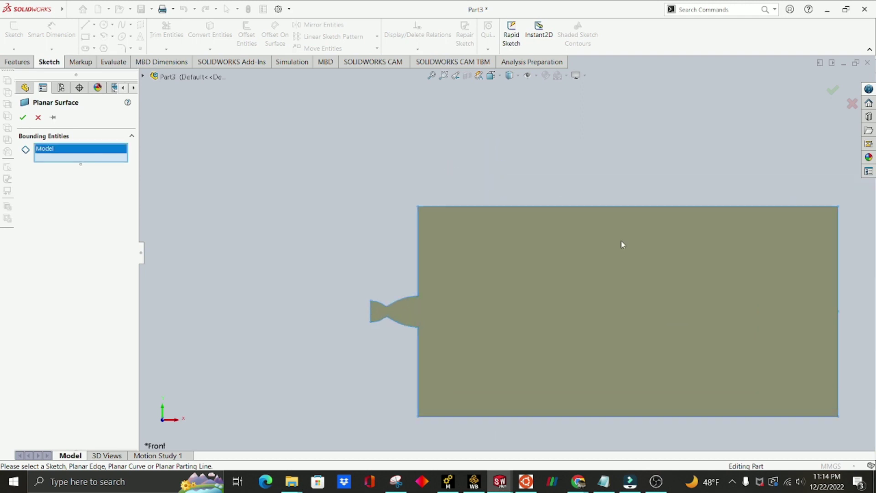
scroll(689, 305, "up", 4)
scroll(686, 303, "down", 3)
scroll(391, 248, "up", 2)
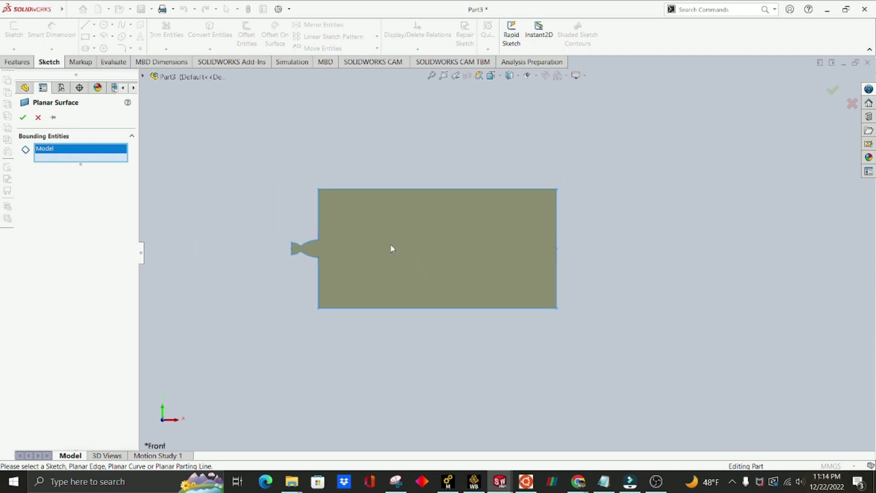
scroll(346, 242, "down", 3)
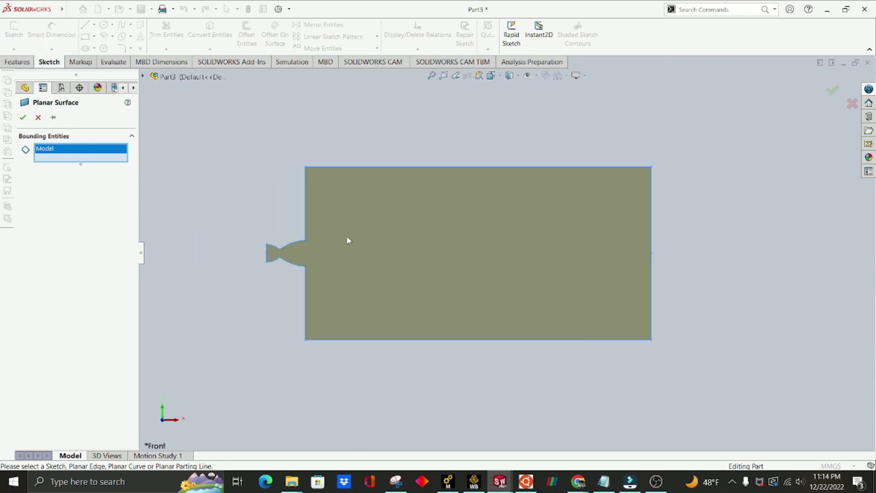
left_click(23, 118)
Step: Orbit and tilt the view to inspect the planar surface side-on
scroll(280, 189, "down", 1)
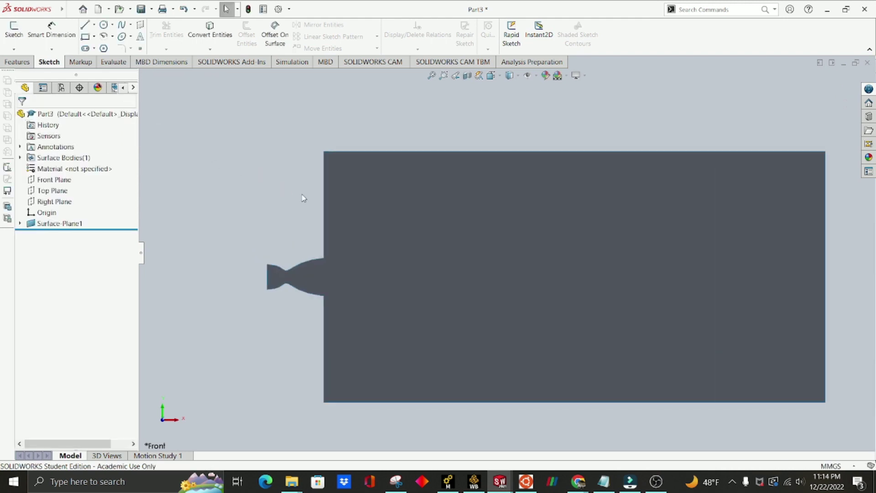
right_click_drag(303, 195, 270, 196)
middle_click_drag(270, 196, 423, 215)
mouse_move(486, 216)
middle_mouse_down()
mouse_move(444, 211)
mouse_move(474, 219)
middle_mouse_up()
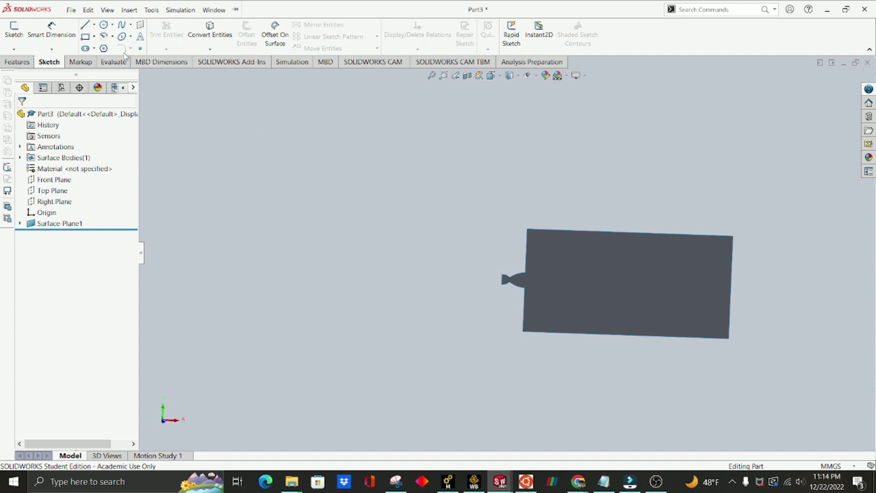
left_click(71, 10)
left_click(369, 175)
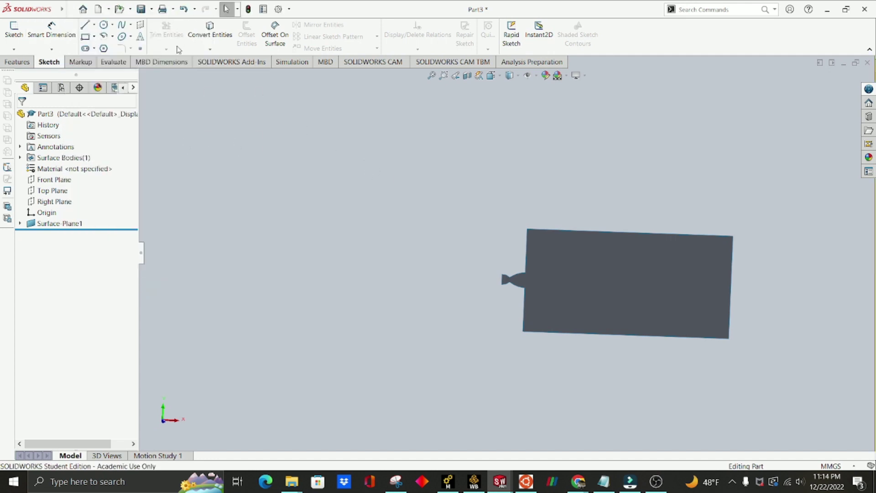
Step: Save the part as BellTutorial in Parasolid (*.x_t) format
left_click(142, 11)
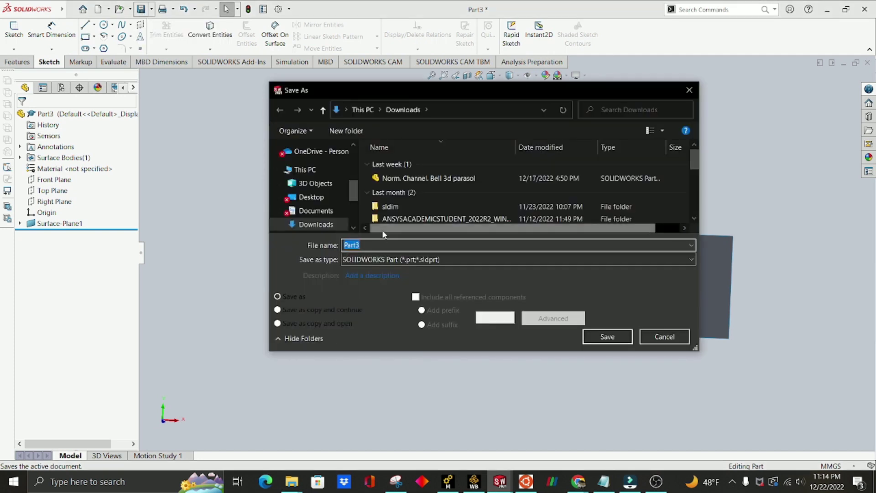
type("Bell")
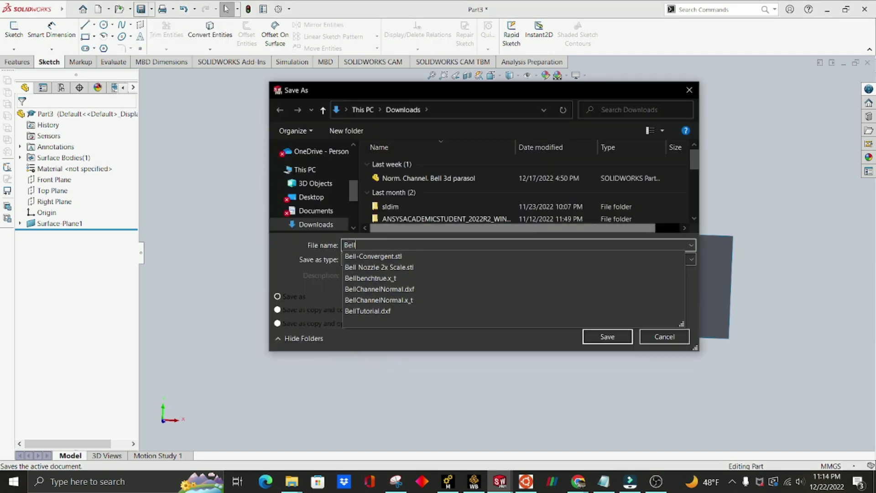
type("Tutorial")
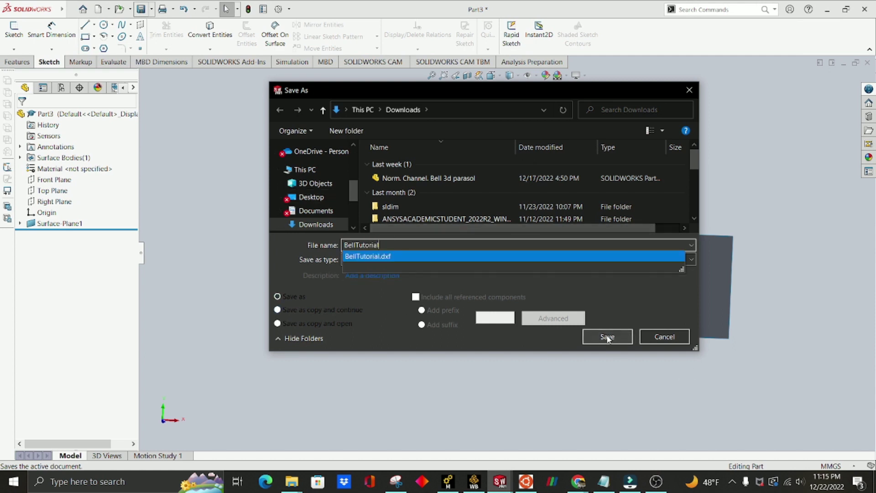
left_click(603, 296)
left_click(500, 263)
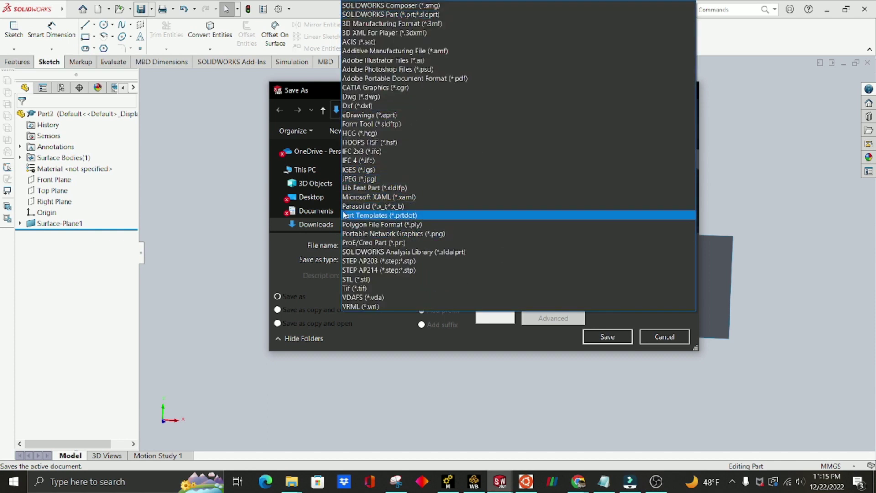
left_click(361, 206)
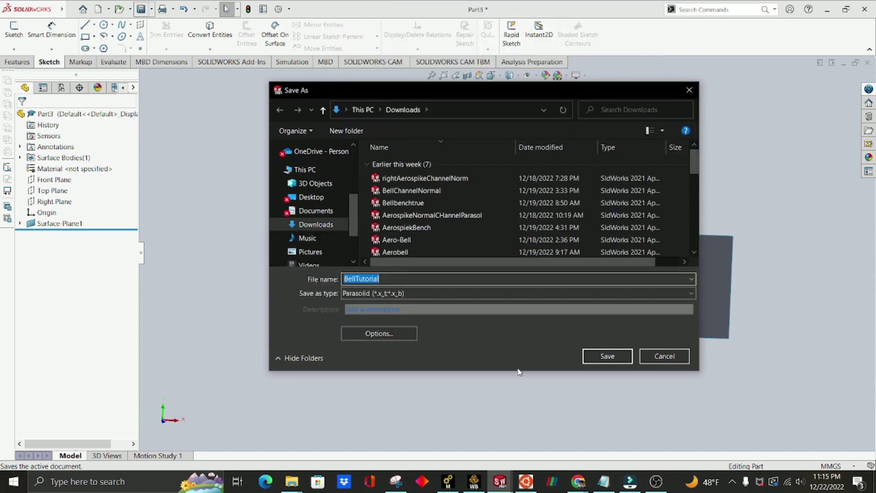
left_click(608, 355)
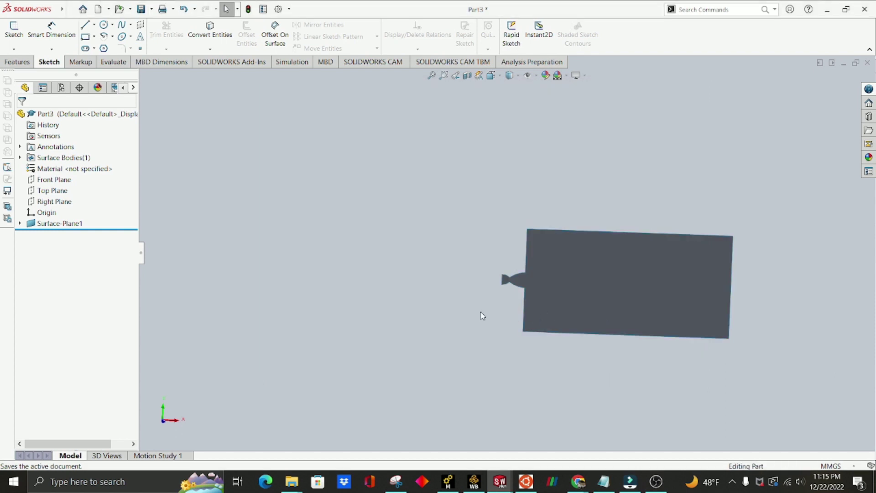
scroll(440, 315, "up", 1)
scroll(441, 315, "down", 1)
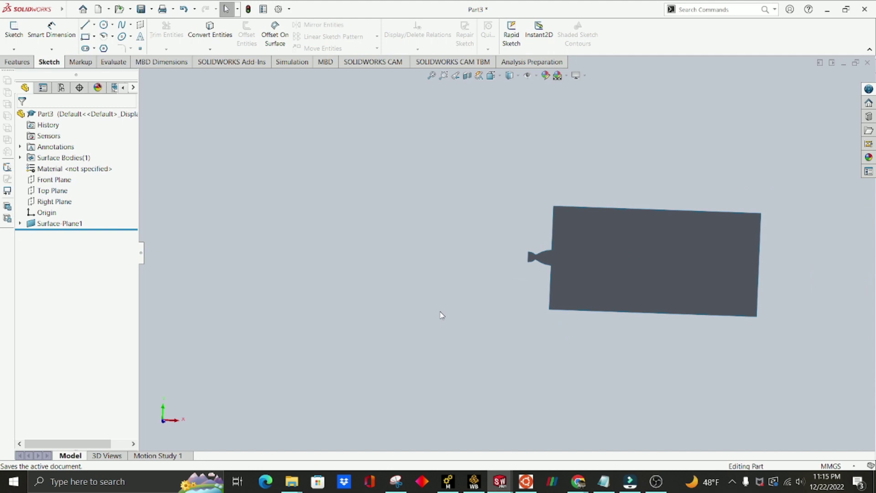
scroll(513, 255, "down", 2)
mouse_move(520, 275)
middle_mouse_down()
mouse_move(479, 280)
mouse_move(528, 277)
middle_mouse_up()
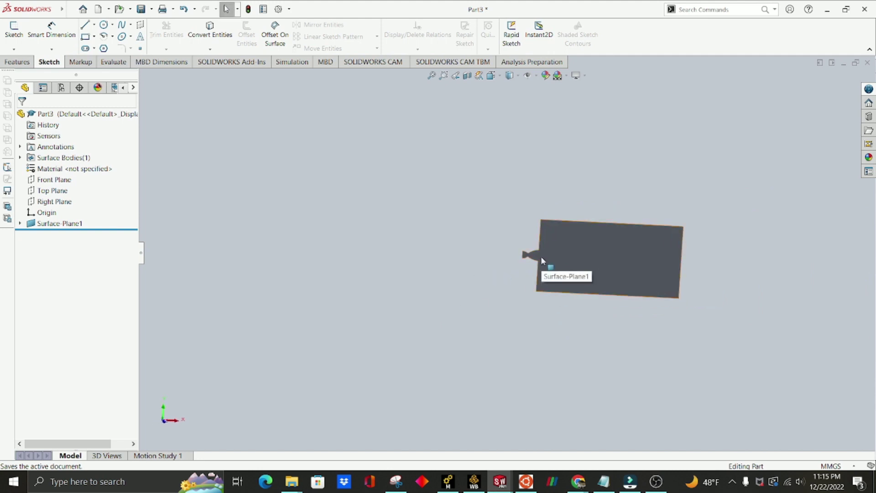